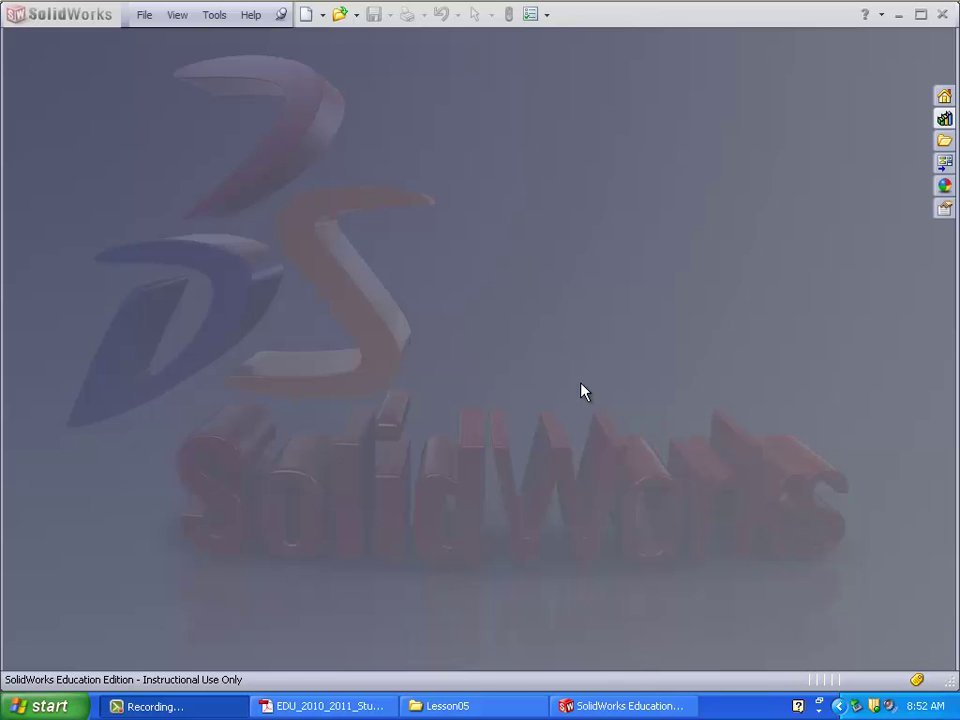
Step: Open Switchplate Toolbox Assembly from the Lesson05 folder and orbit to view the switchplate
click(356, 15)
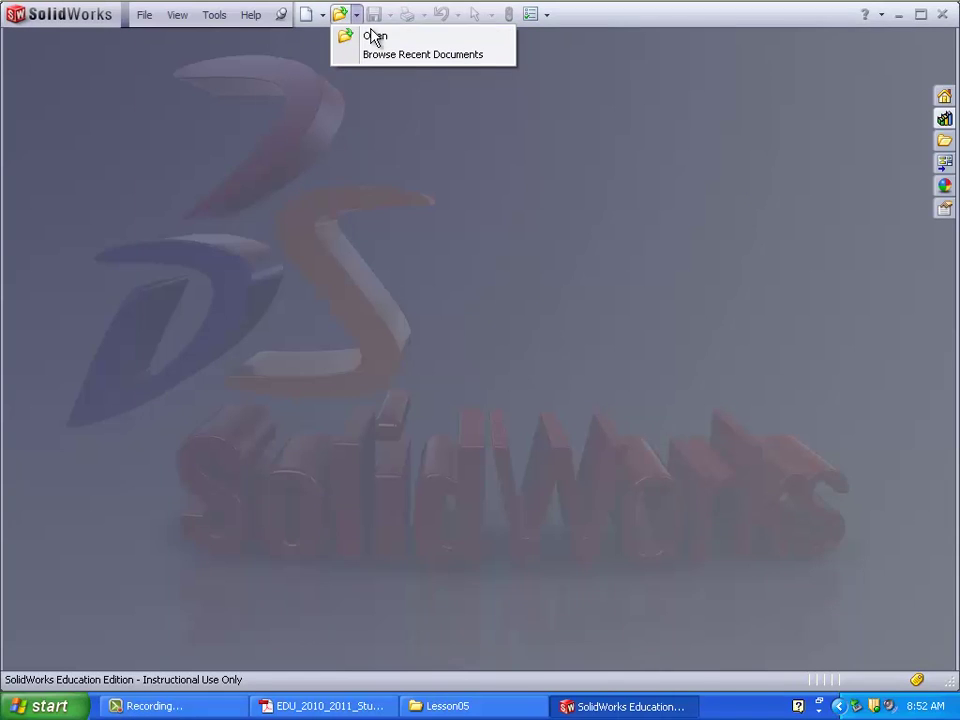
click(374, 37)
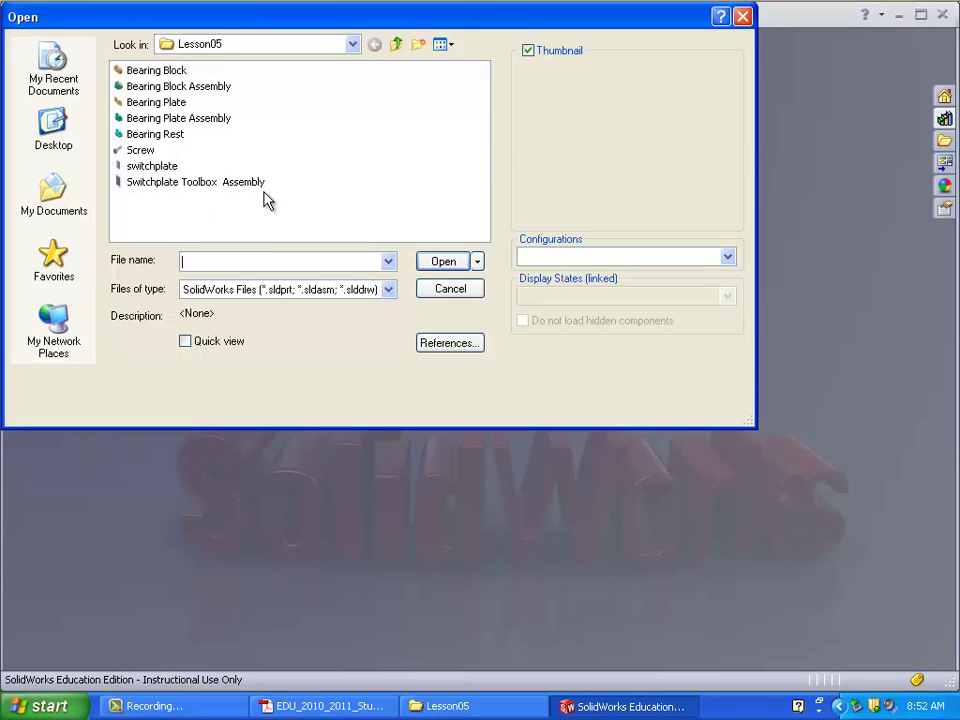
double_click(208, 184)
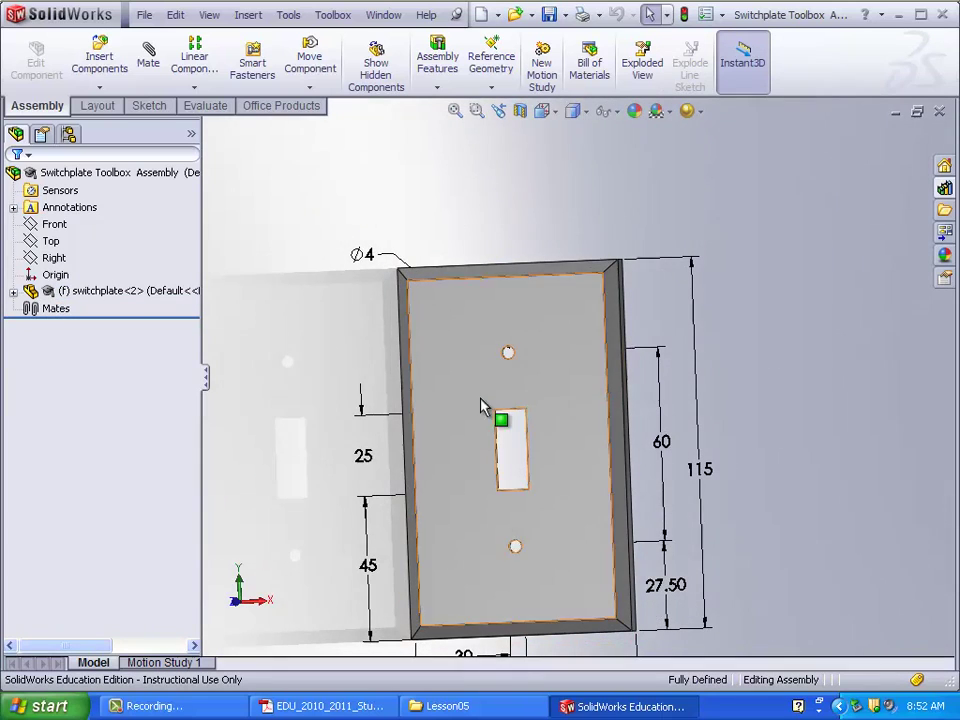
middle_drag(484, 403, 736, 257)
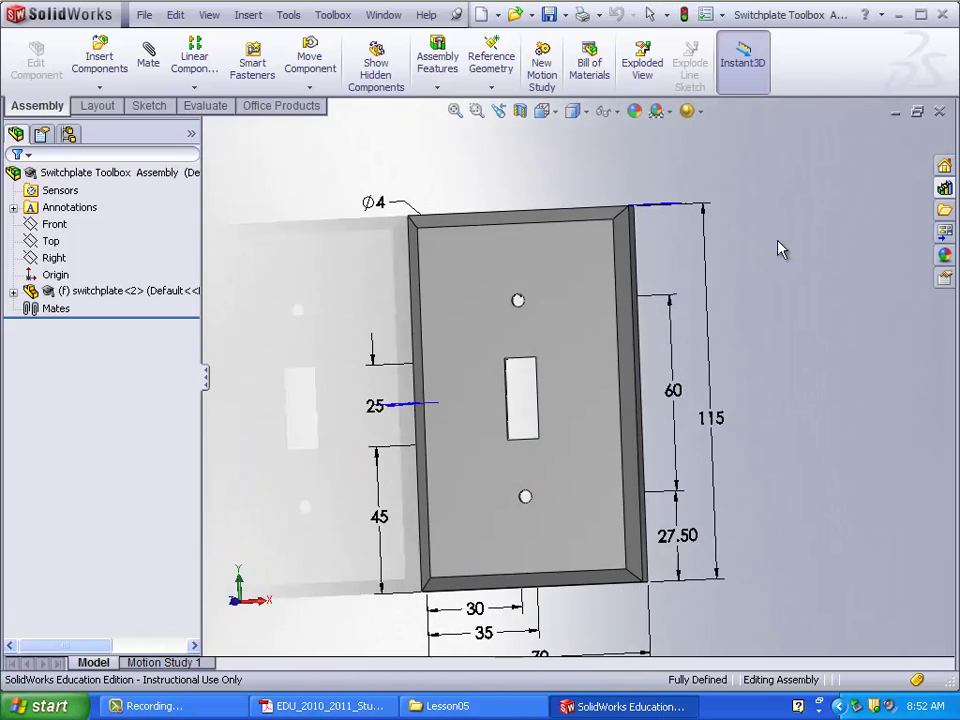
Step: In the Design Library, go to Toolbox > Ansi Inch > Bolts and Screws > Machine Screws and drag in Pan Cross Head
click(944, 187)
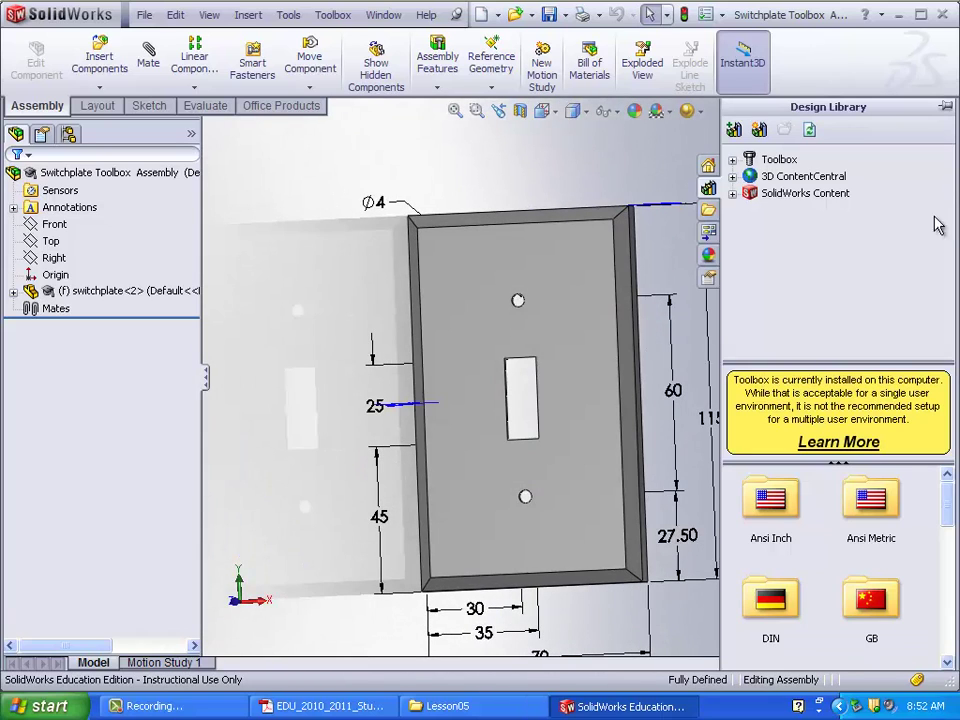
click(772, 159)
click(733, 160)
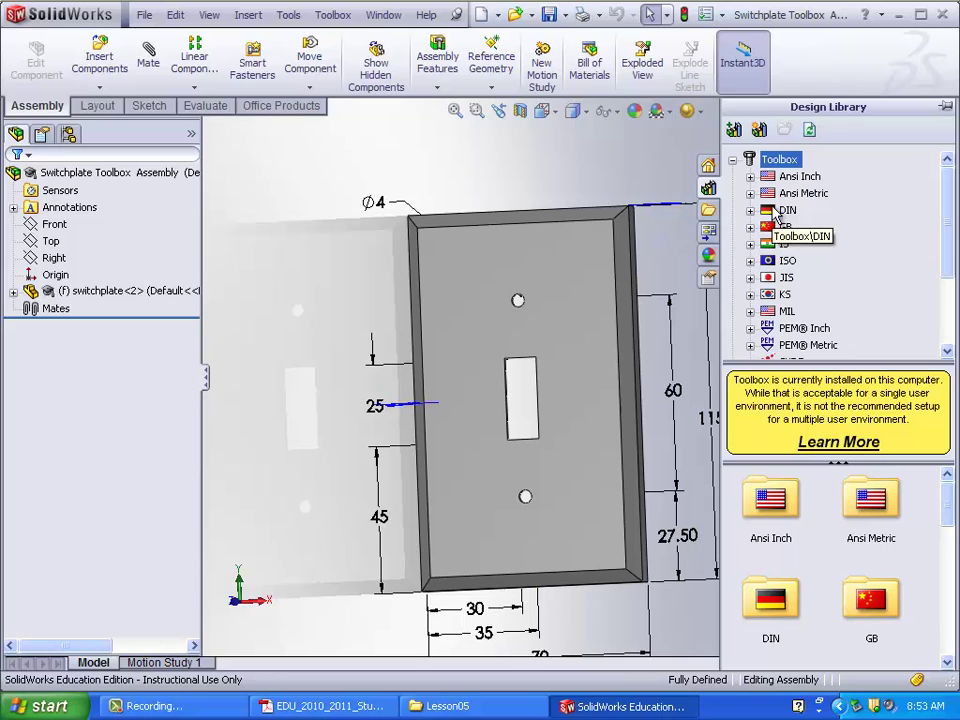
click(750, 177)
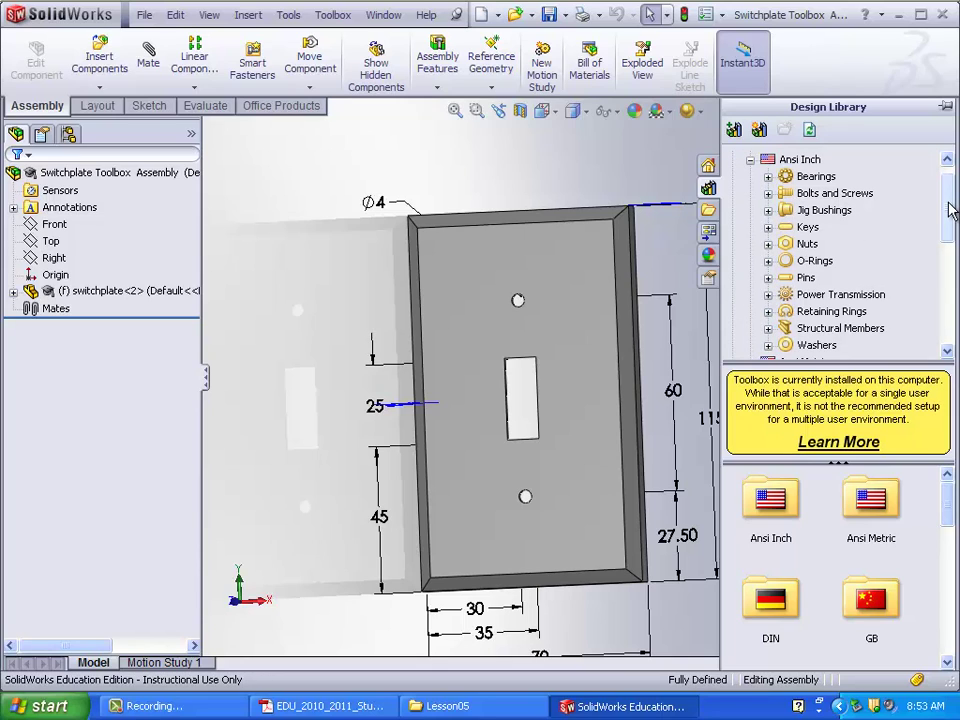
drag(950, 210, 950, 221)
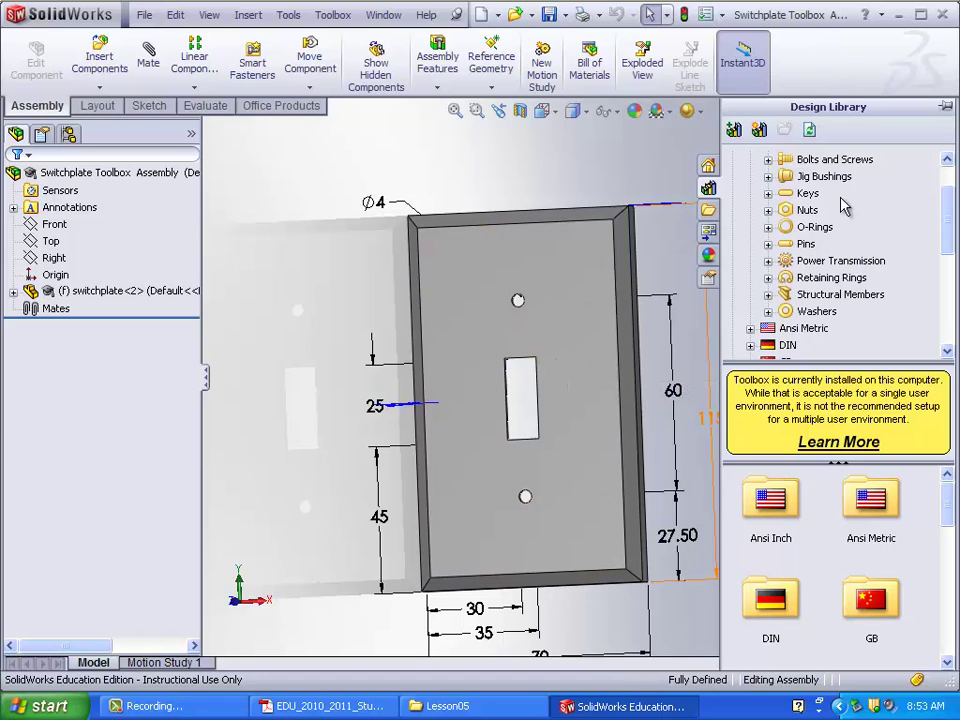
click(770, 159)
click(768, 160)
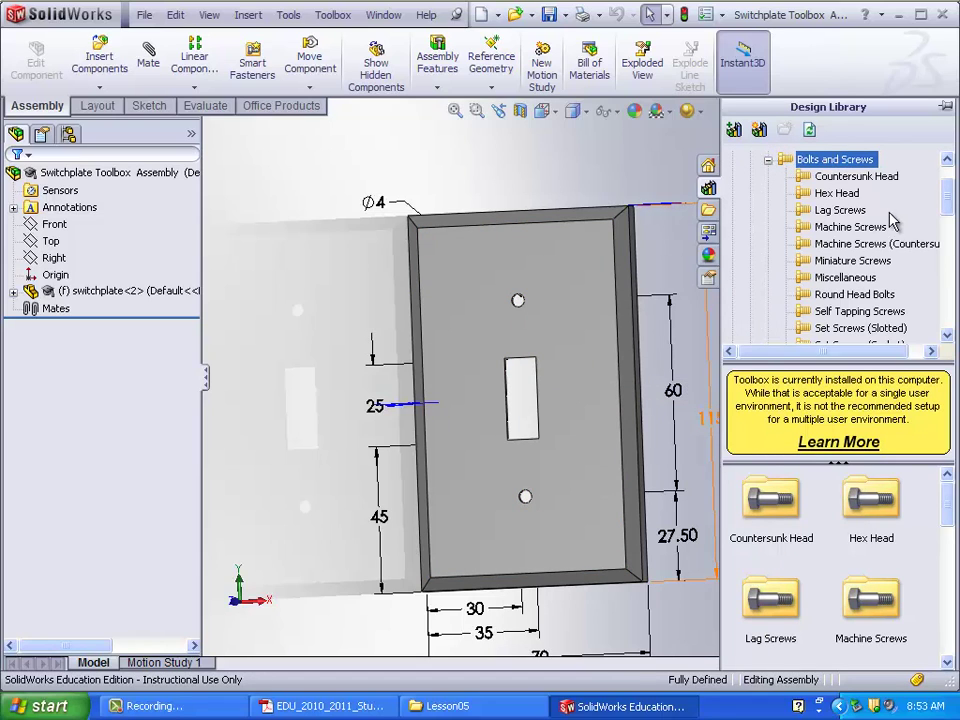
click(866, 228)
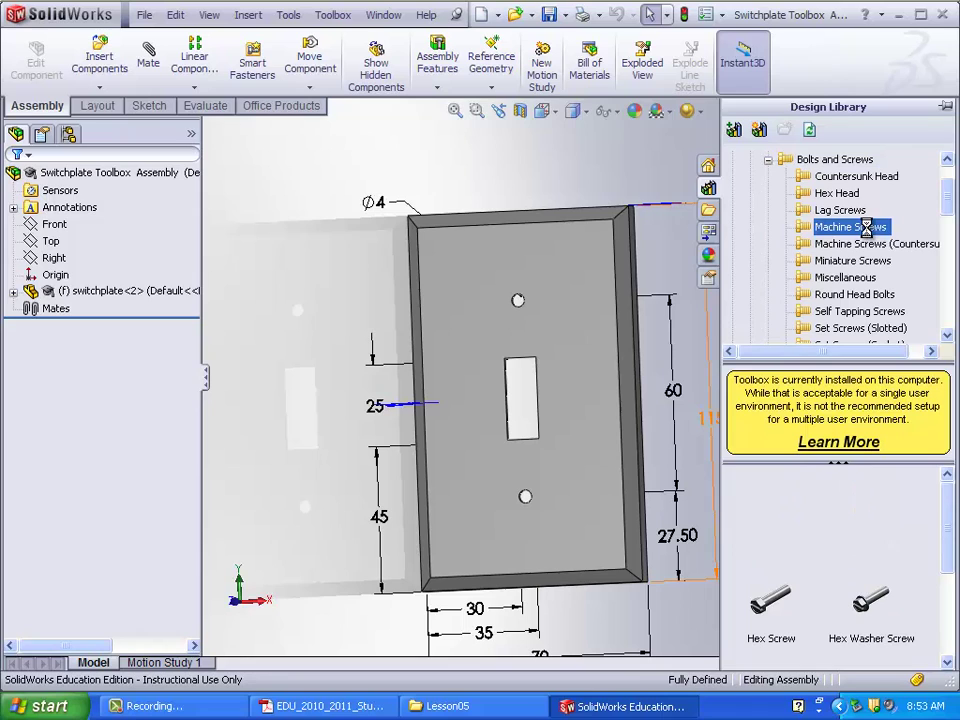
drag(950, 503, 944, 580)
drag(768, 530, 621, 465)
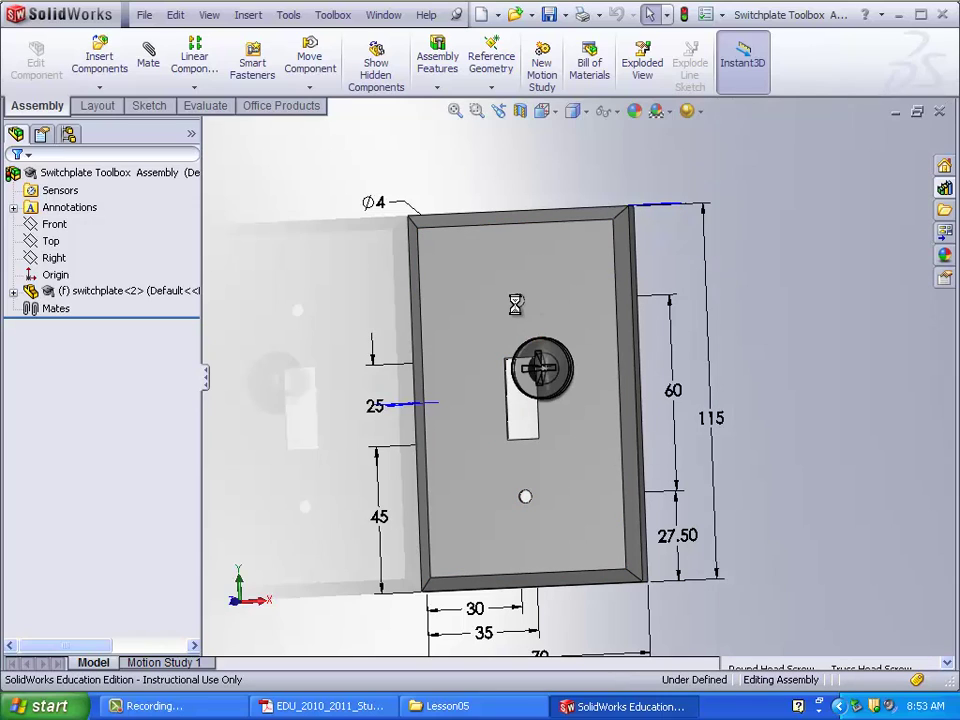
Step: Place the Pan Cross Head screw in the upper hole with size #6-32 and length 1
click(516, 301)
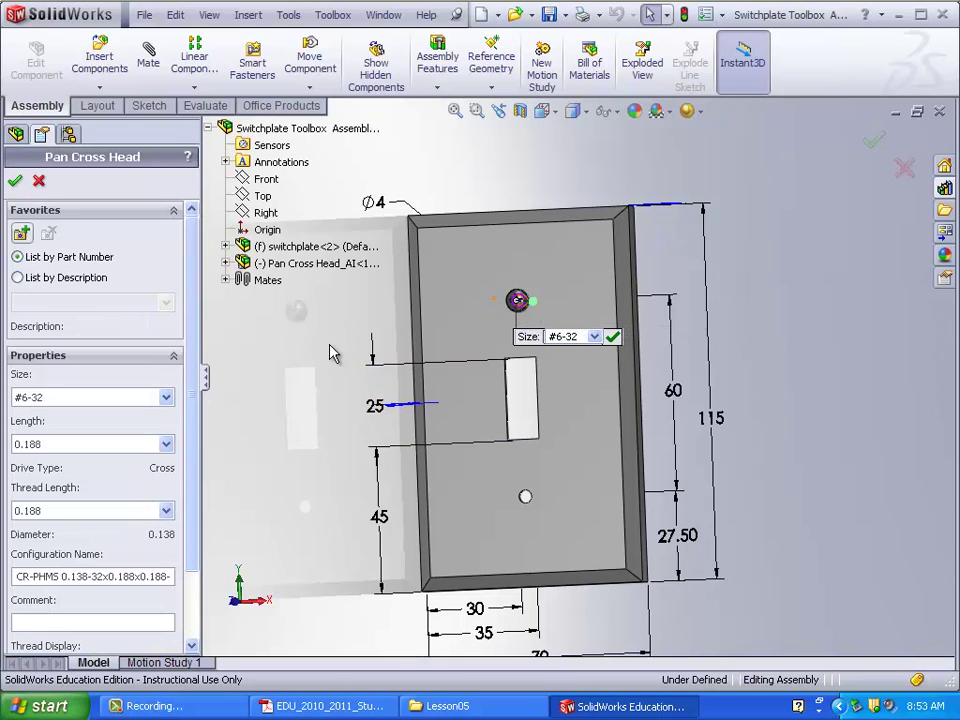
middle_drag(332, 349, 296, 353)
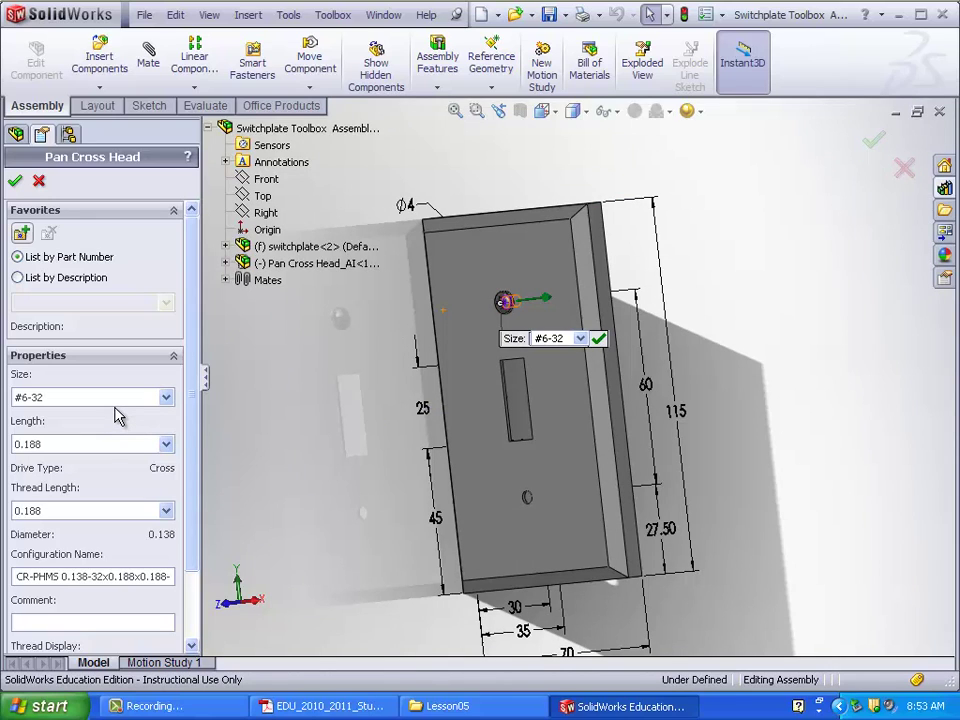
click(113, 400)
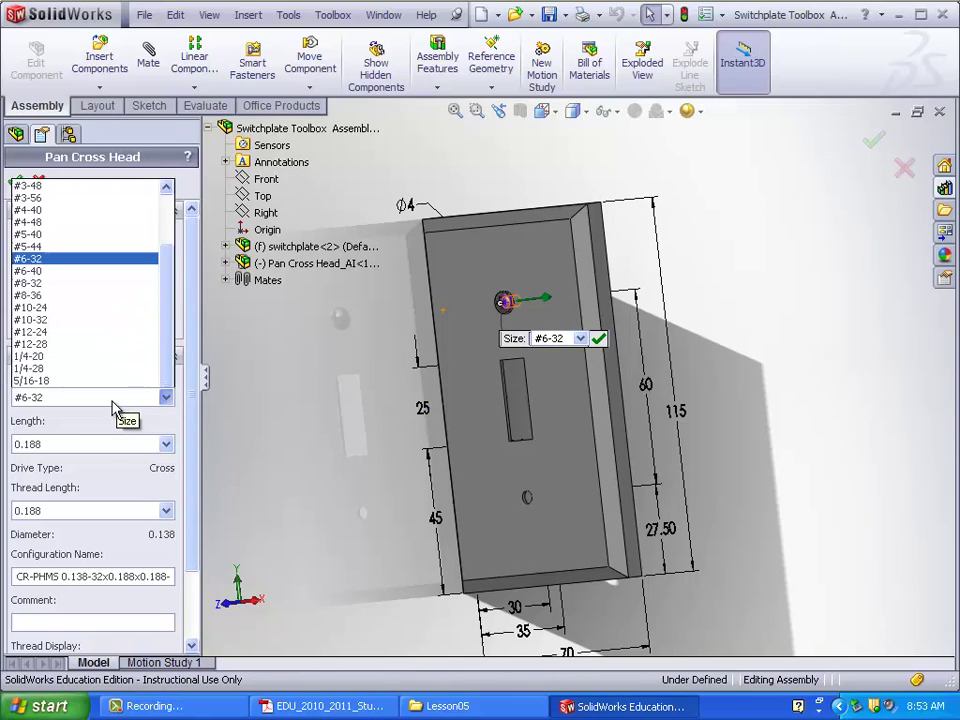
click(113, 400)
click(118, 443)
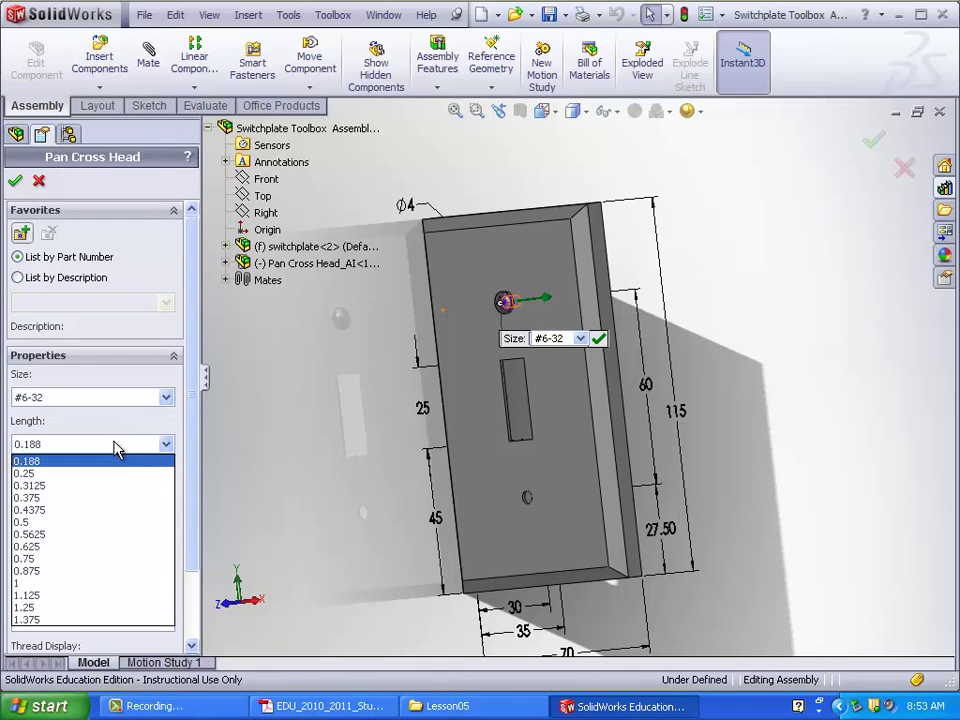
click(92, 583)
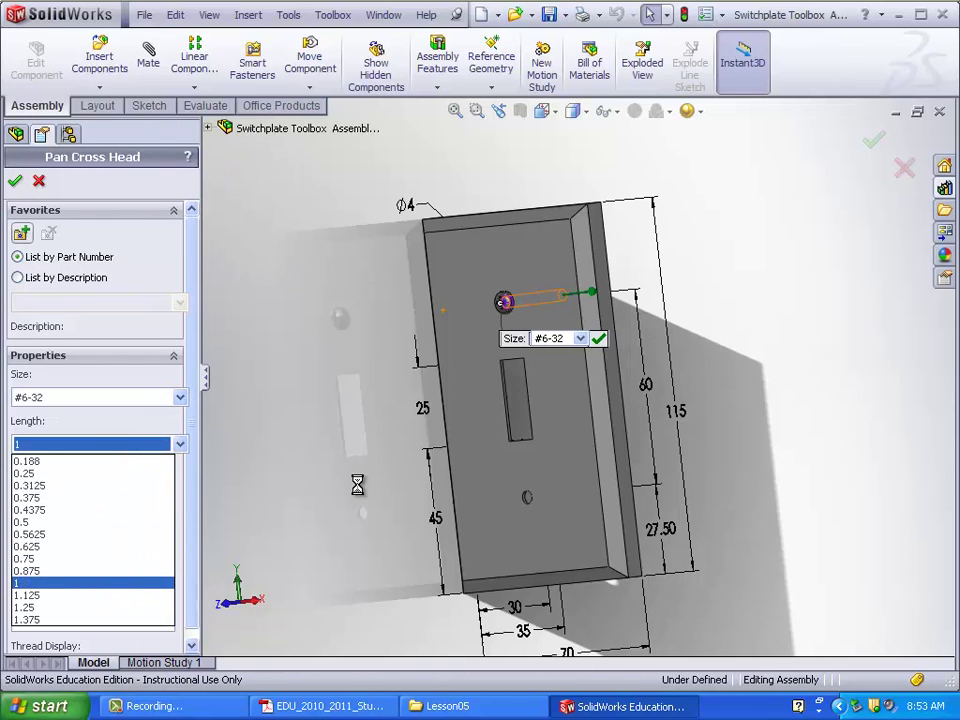
middle_drag(365, 471, 332, 470)
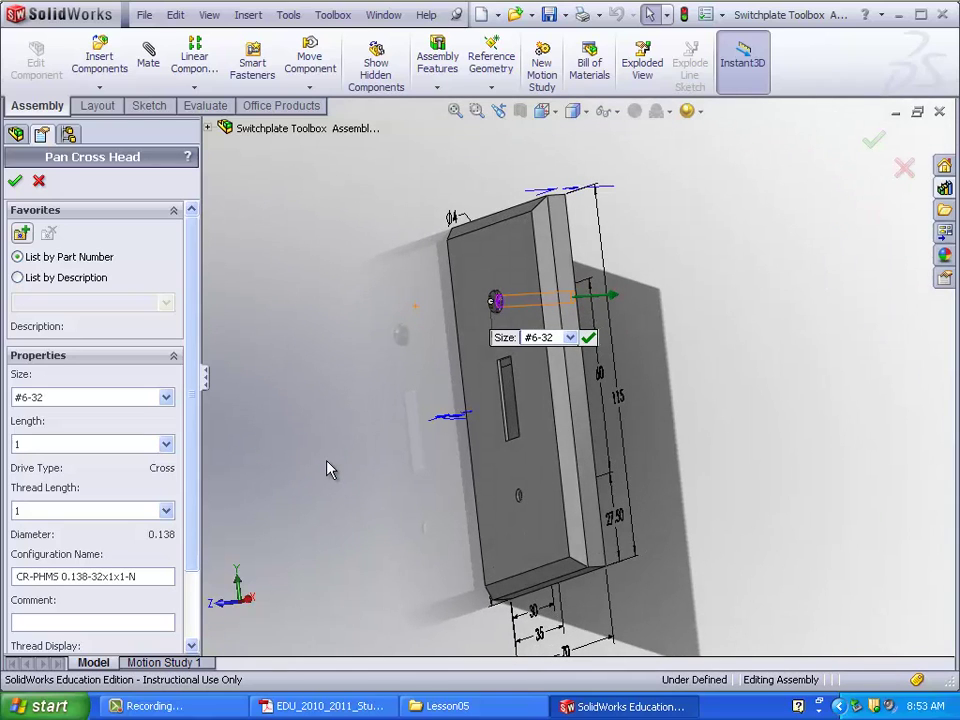
click(588, 337)
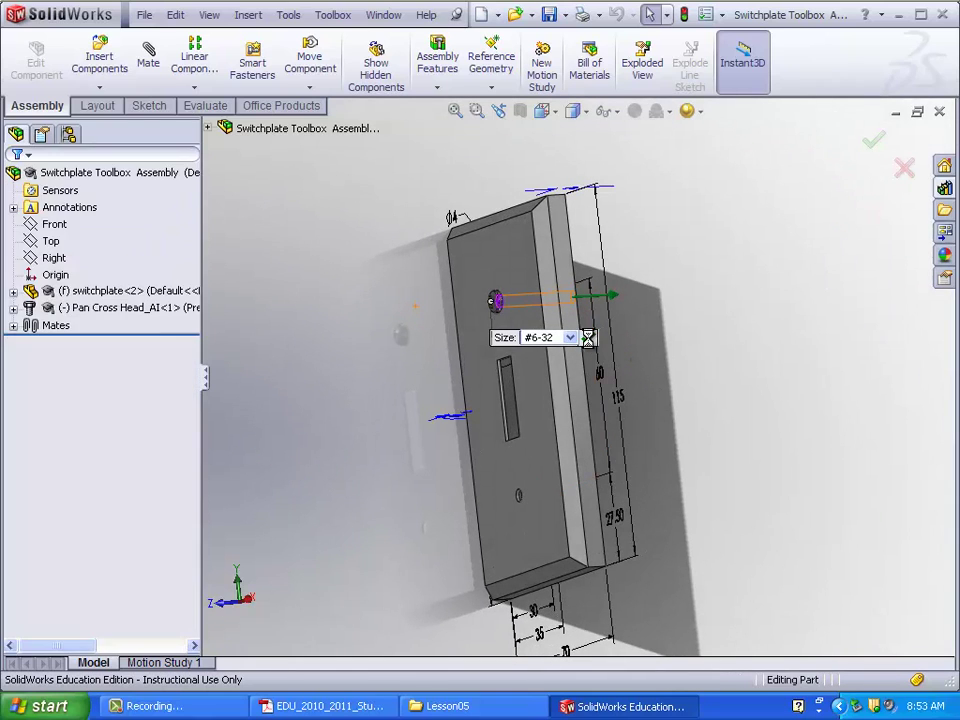
Step: Drop a second Pan Cross Head screw copy into the bottom hole and stop inserting
middle_drag(328, 368, 505, 408)
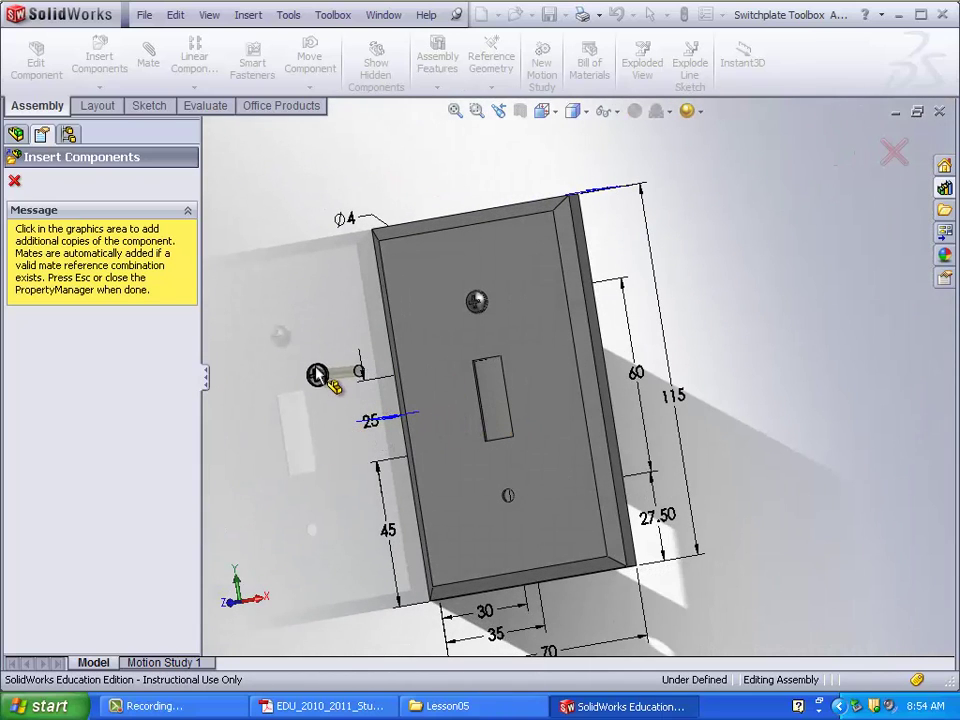
click(513, 500)
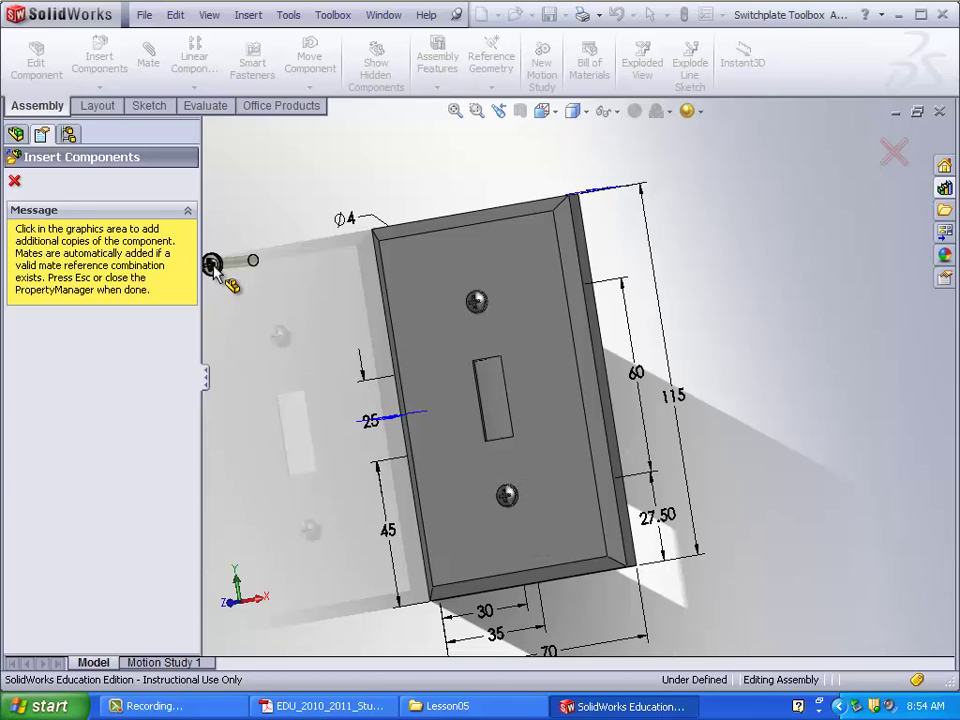
key(Escape)
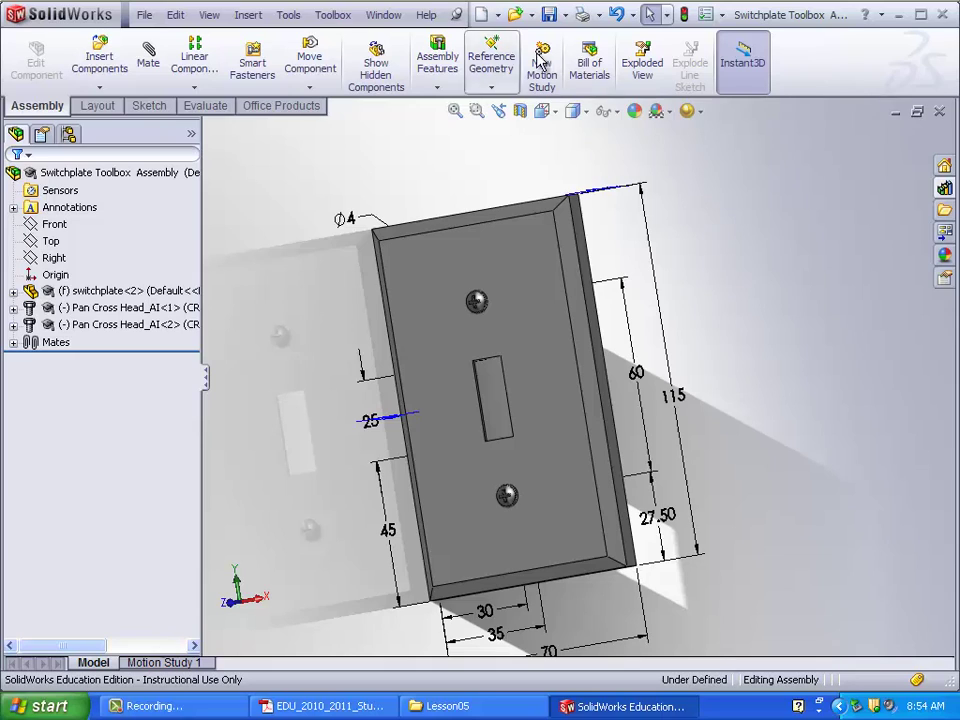
Step: Save the switchplate assembly with a rebuild and close it
middle_drag(677, 165, 640, 160)
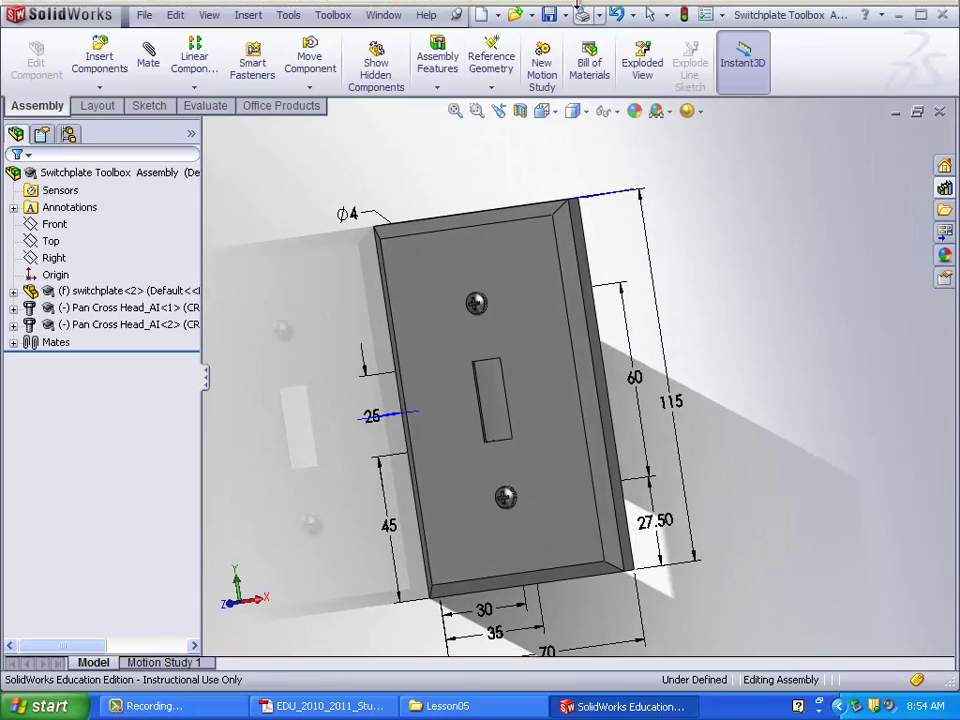
click(549, 16)
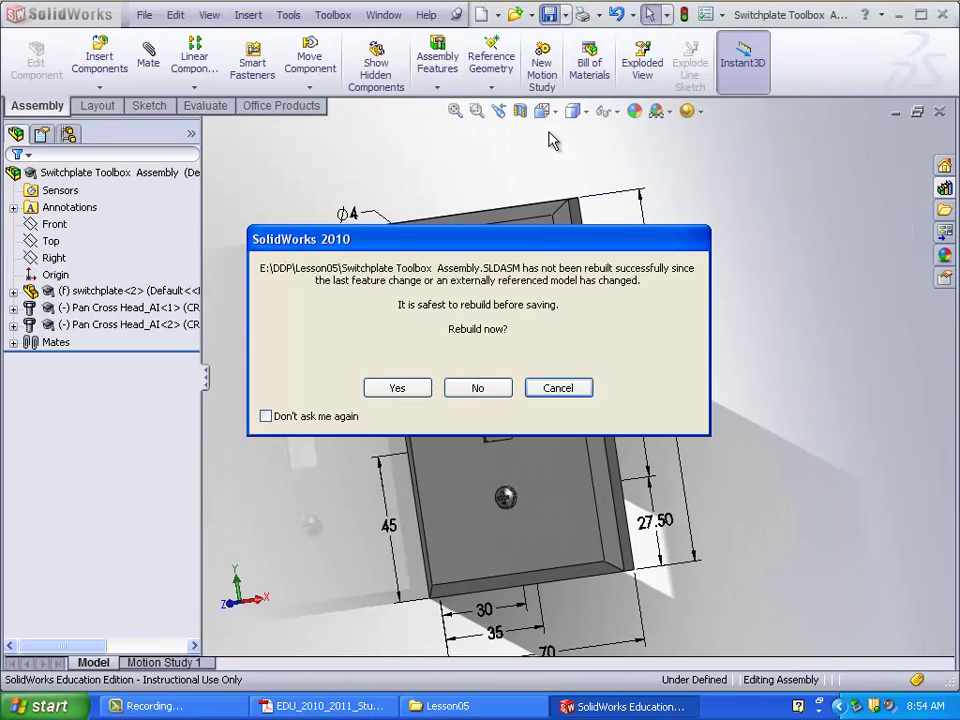
click(425, 384)
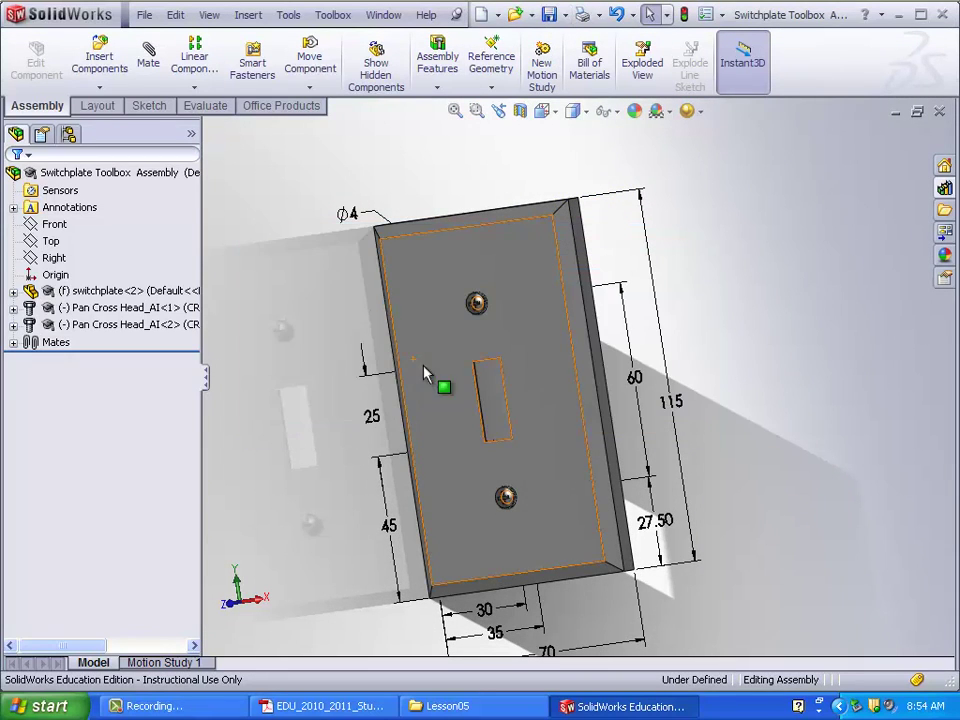
click(939, 111)
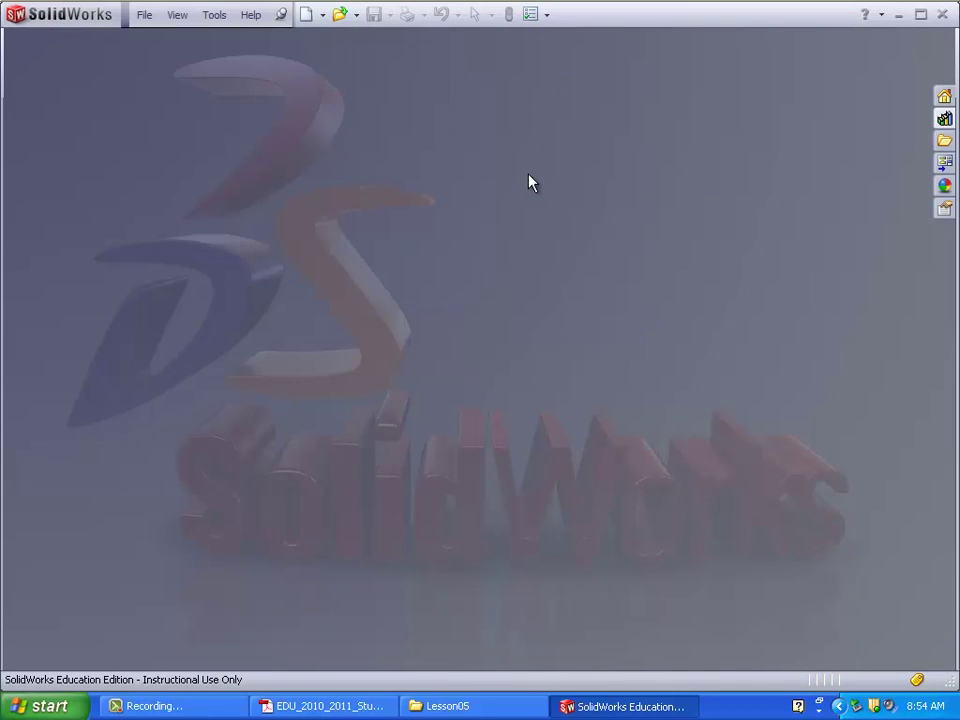
Step: Open Bearing Block Assembly from Lesson05 and orbit to a more frontal angle
click(357, 15)
click(364, 36)
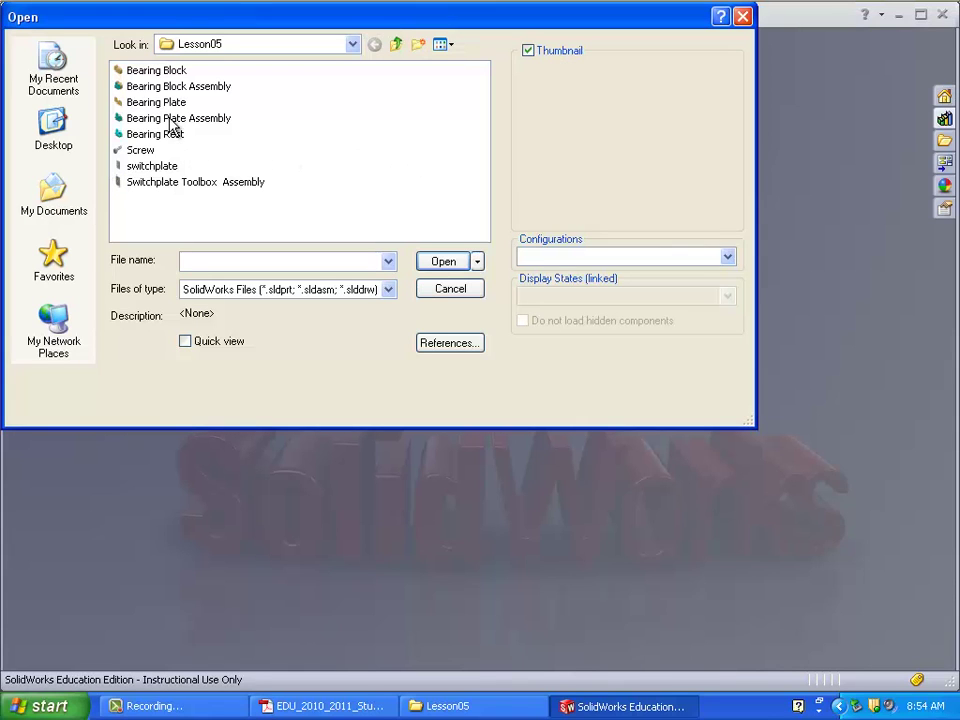
double_click(193, 87)
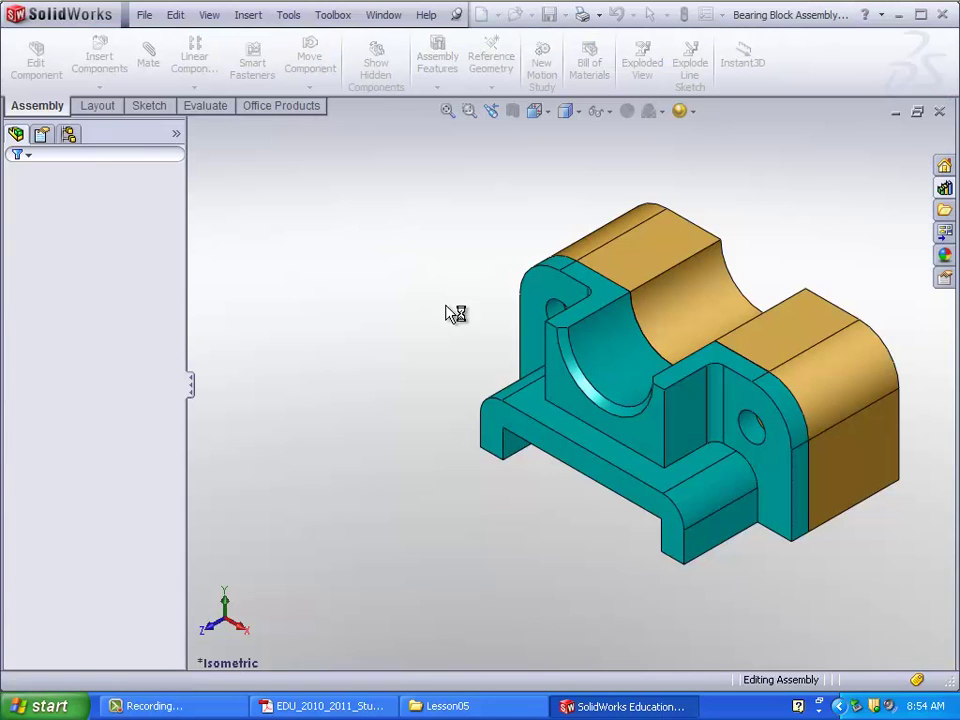
middle_drag(729, 332, 449, 318)
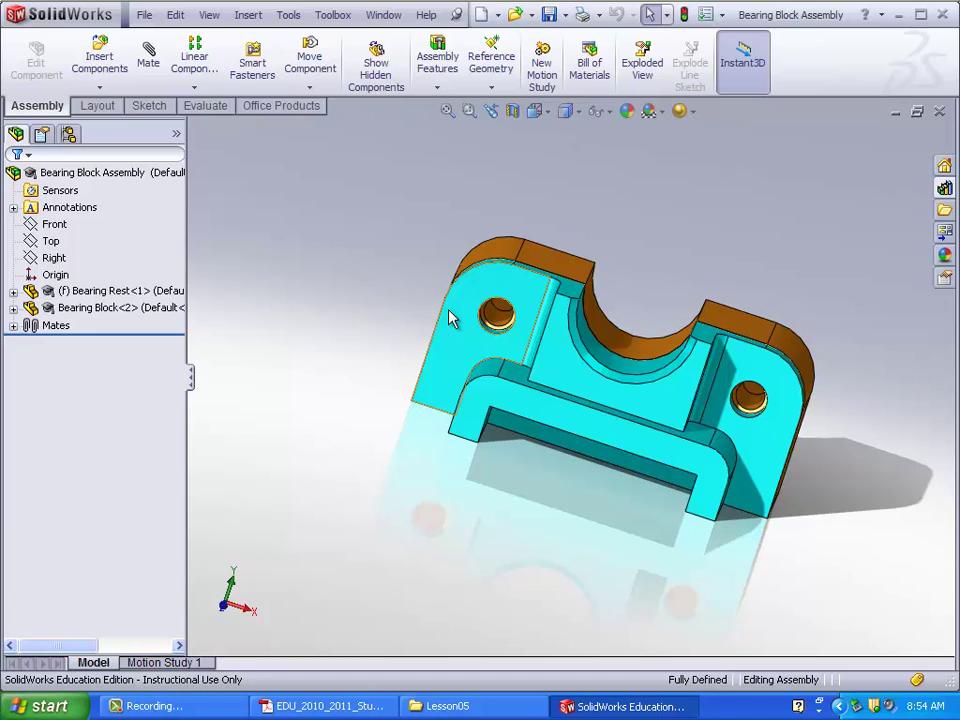
Step: Place 3/8 Preferred Narrow Flat Washers (Plain Washers Type A) on both bearing block holes
click(943, 191)
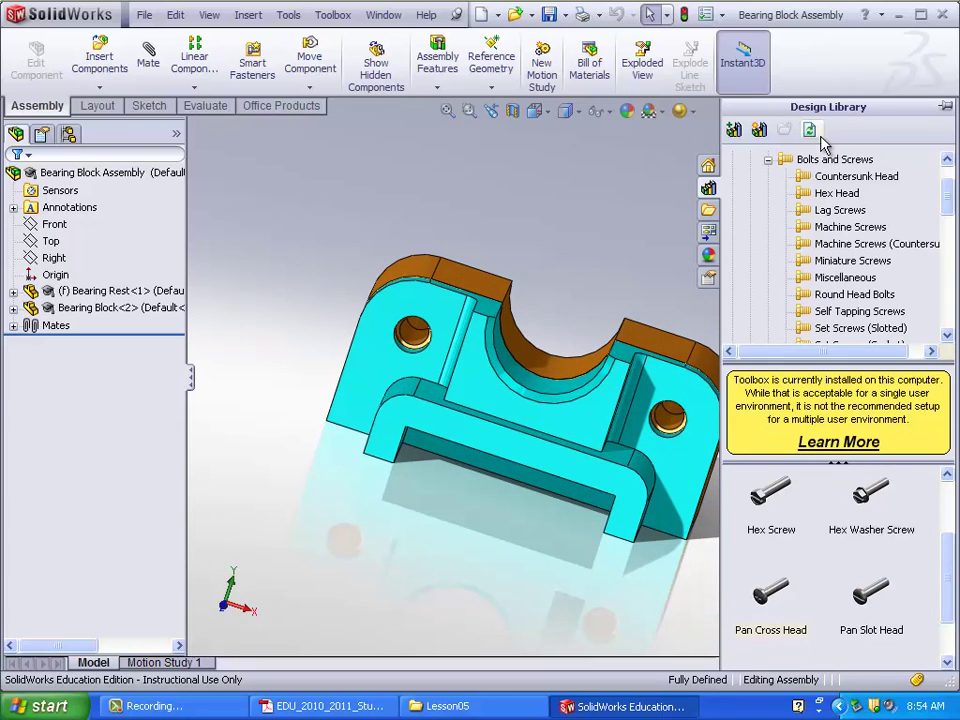
click(768, 159)
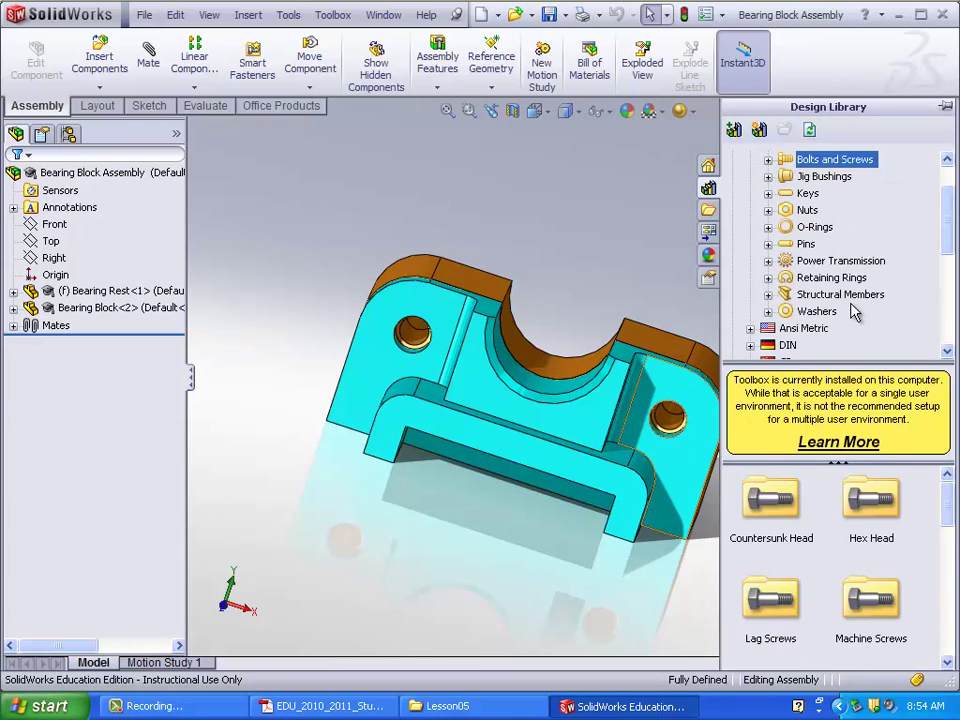
click(768, 311)
click(843, 294)
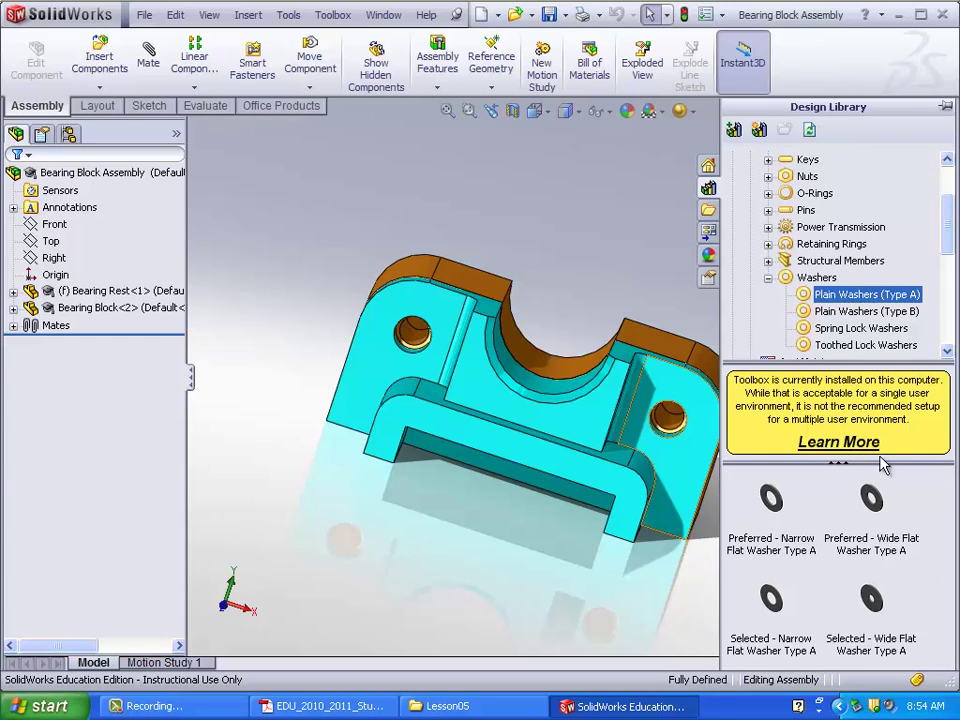
drag(770, 497, 679, 432)
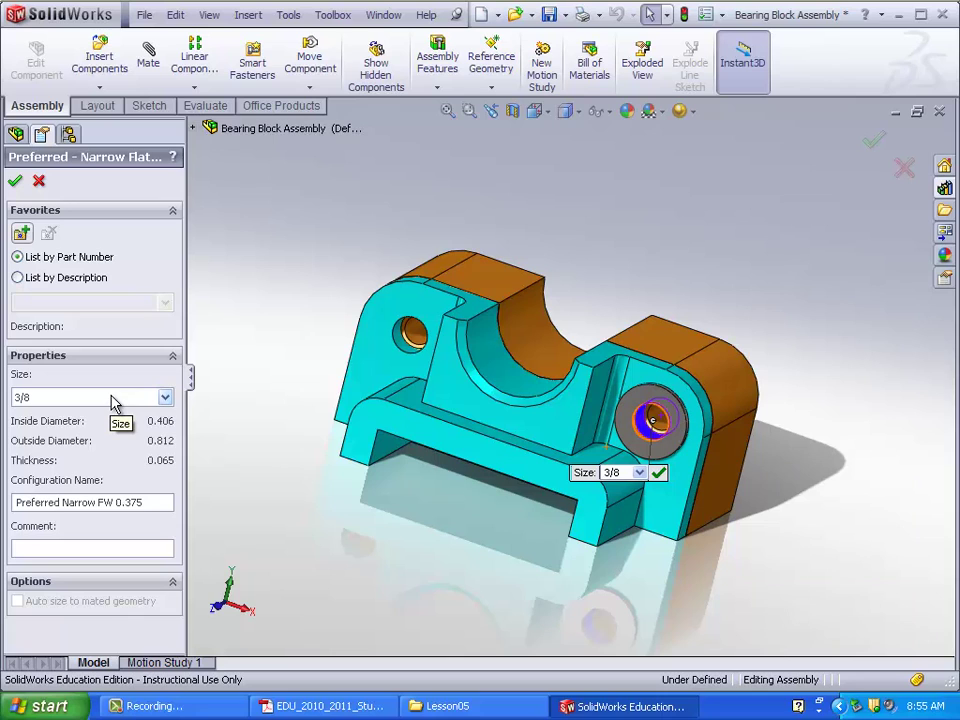
click(15, 181)
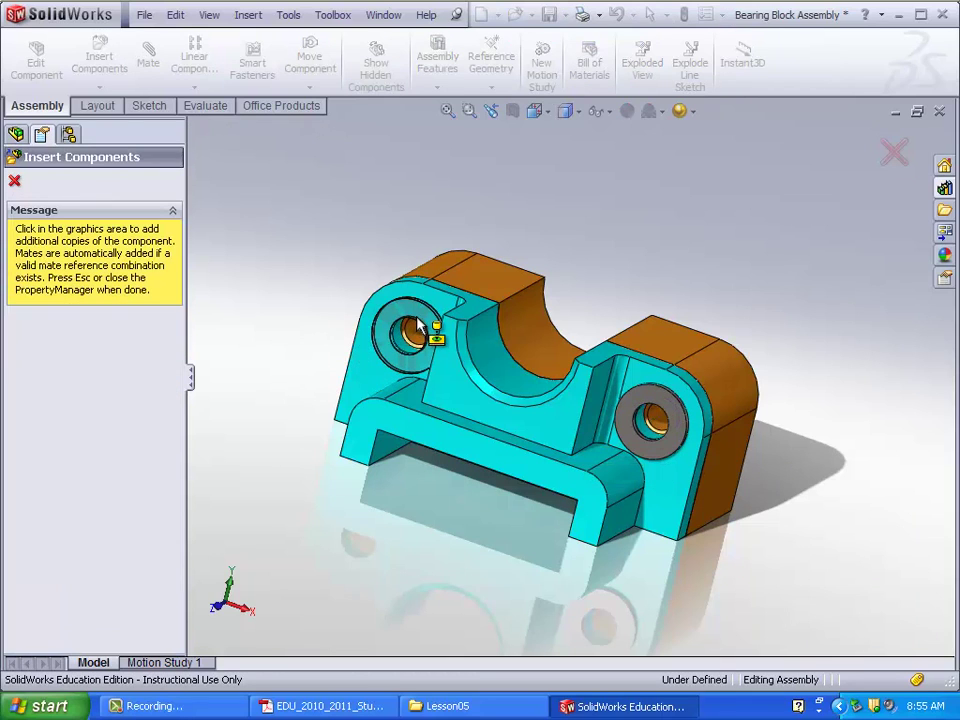
click(14, 181)
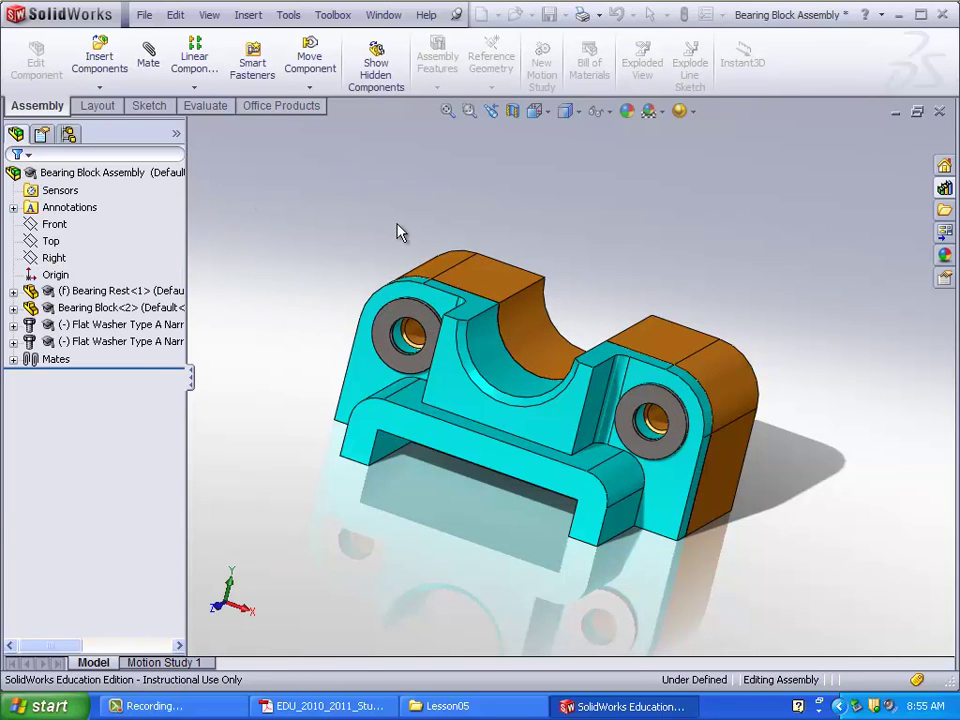
middle_drag(364, 233, 343, 238)
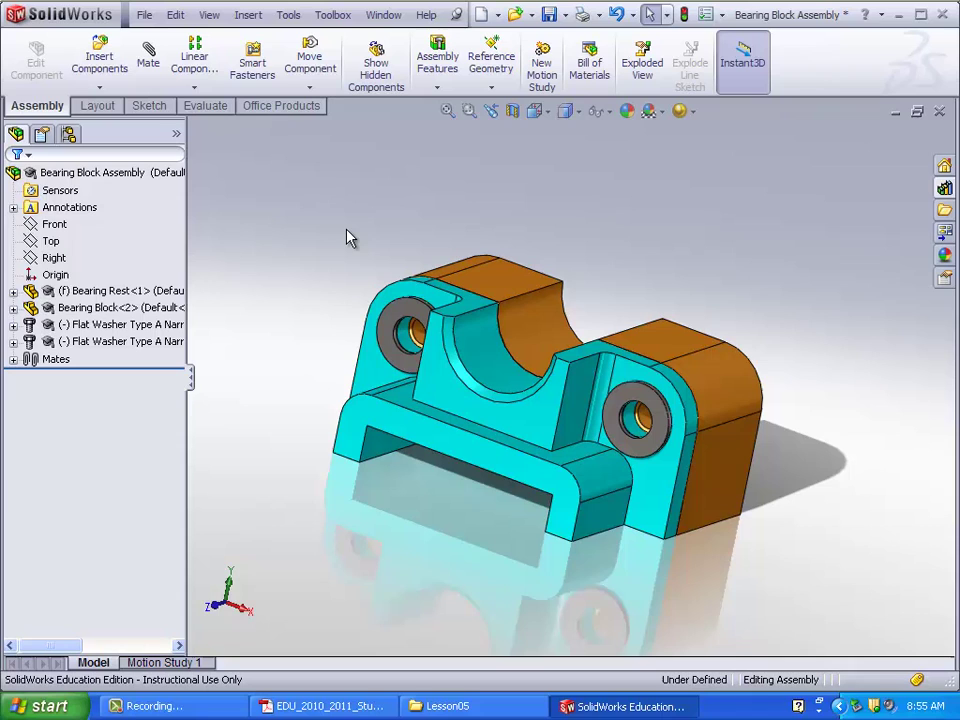
Step: From Toolbox Bolts and Screws > Machine Screws, drag a Hex Screw onto the right washer
click(938, 189)
click(768, 278)
scroll(886, 249, up, 1)
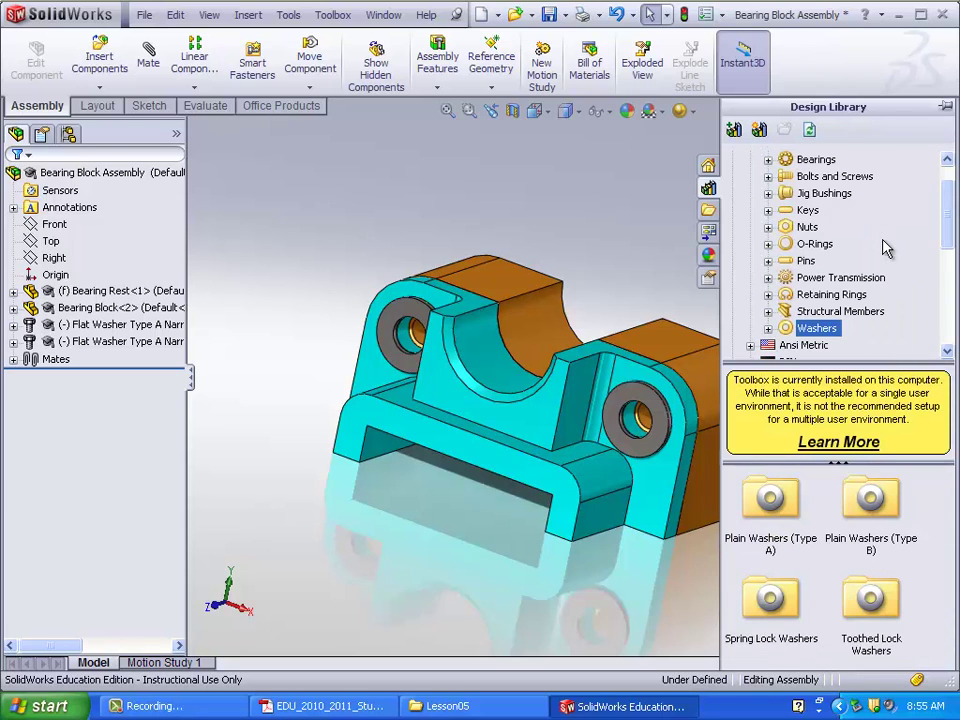
click(846, 178)
click(768, 176)
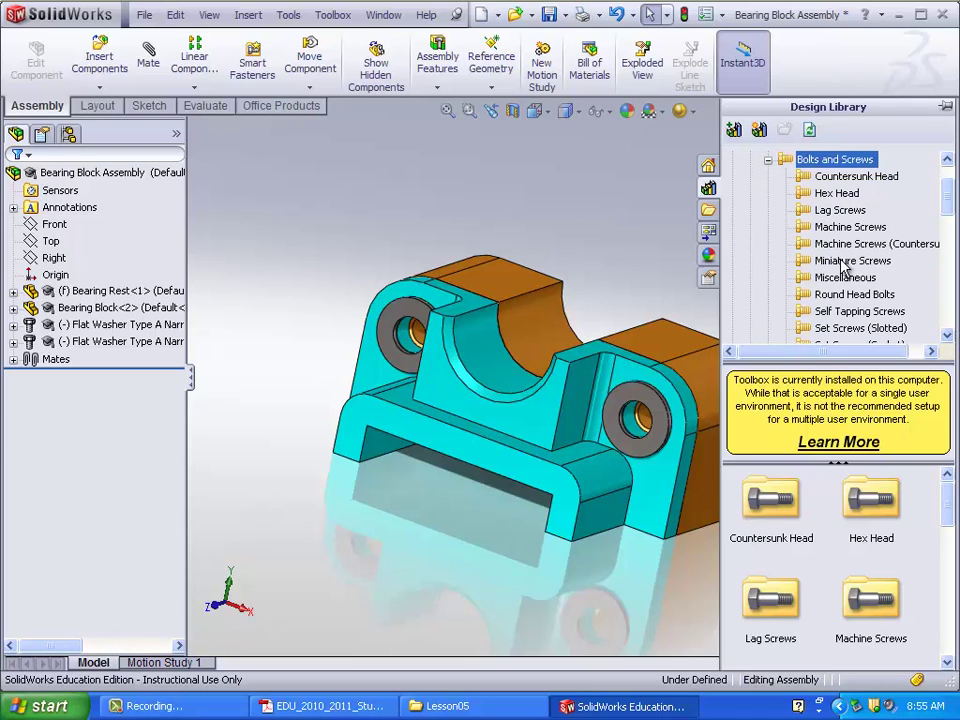
click(846, 227)
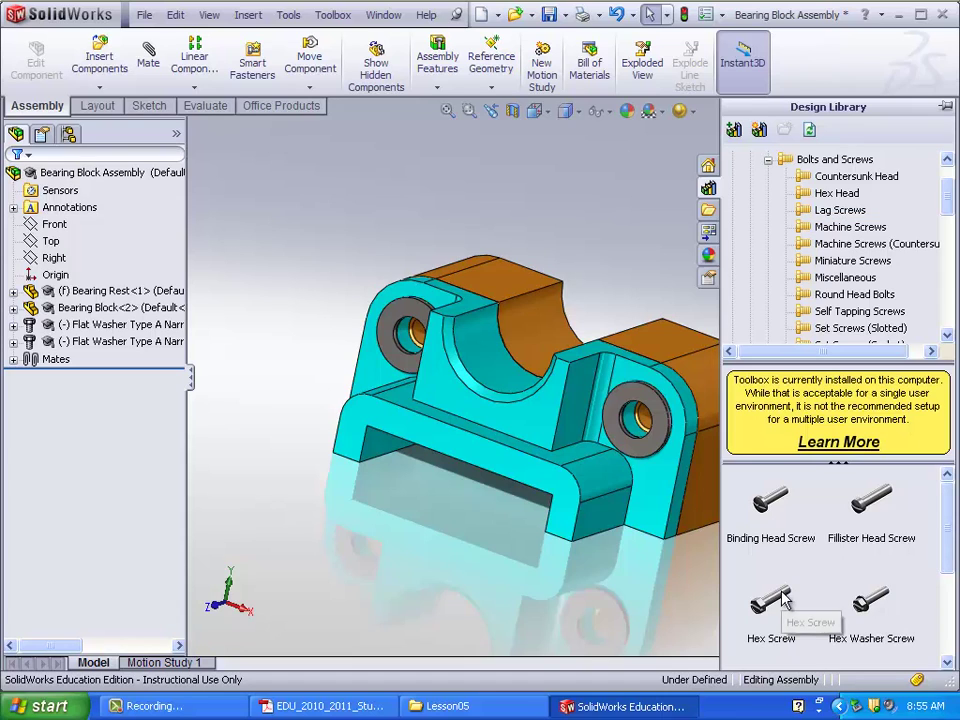
drag(771, 600, 653, 423)
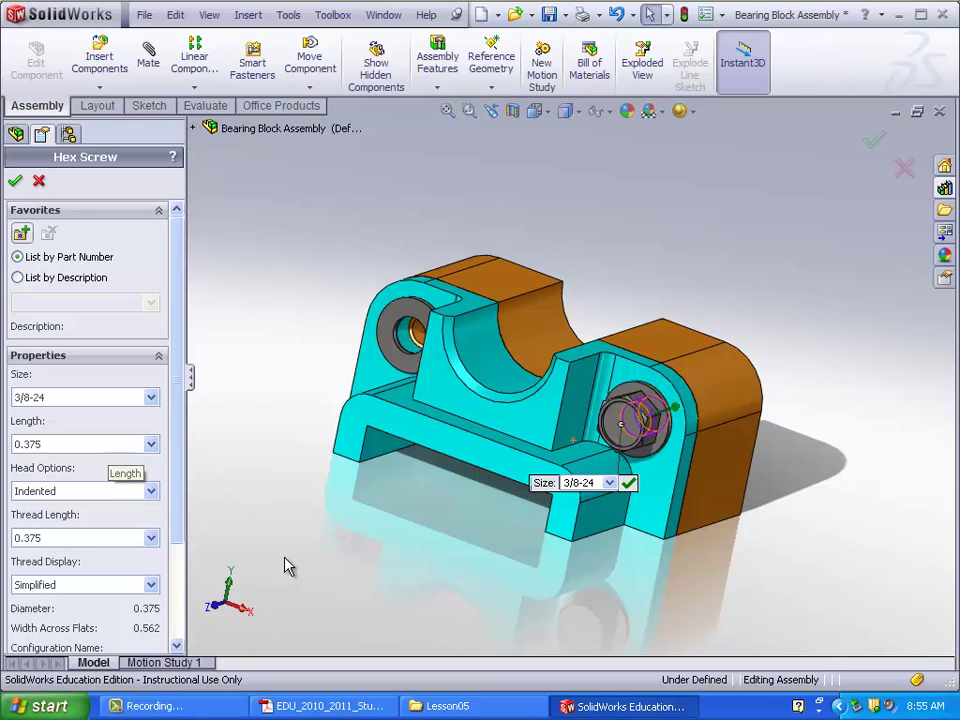
Step: Set the 3/8-24 hex screw length to 1.25, confirm, and add a copy in the left hole
middle_drag(285, 563, 205, 525)
click(100, 452)
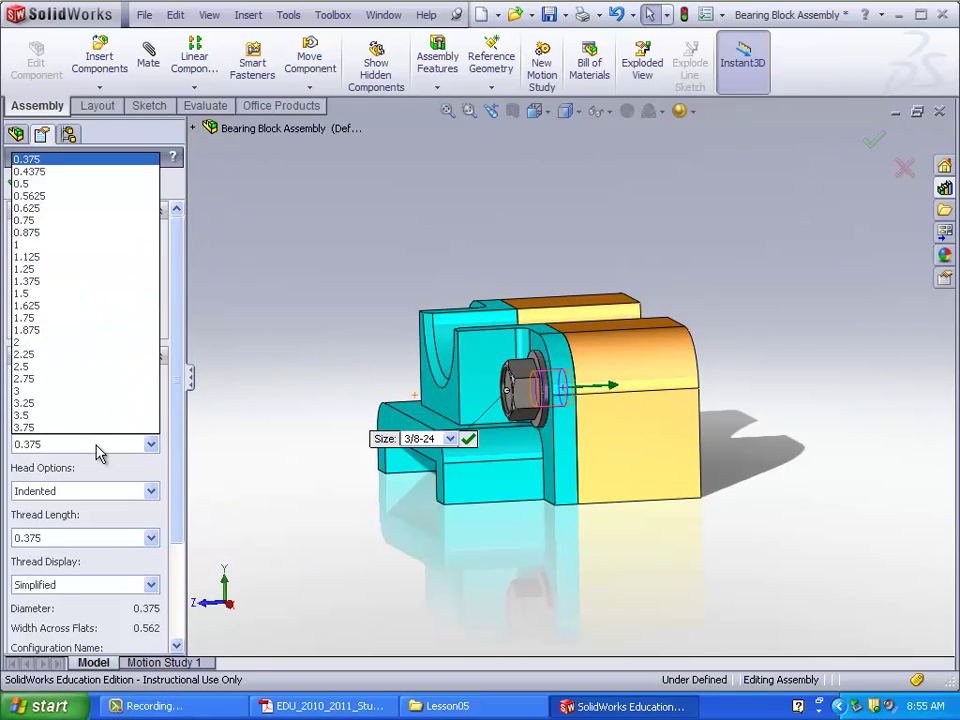
click(77, 293)
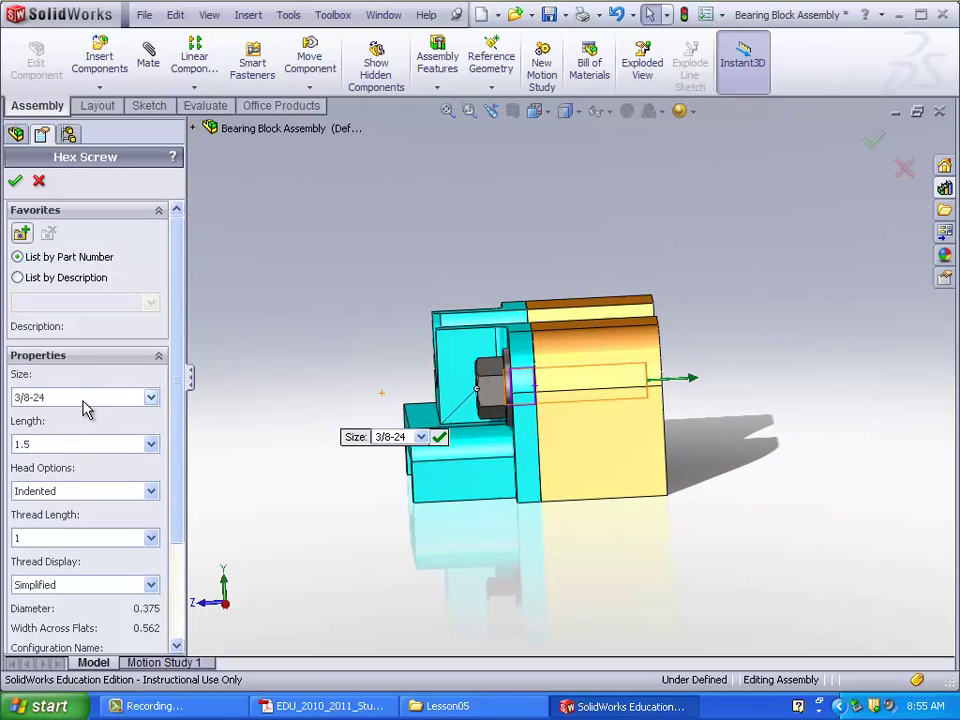
click(75, 445)
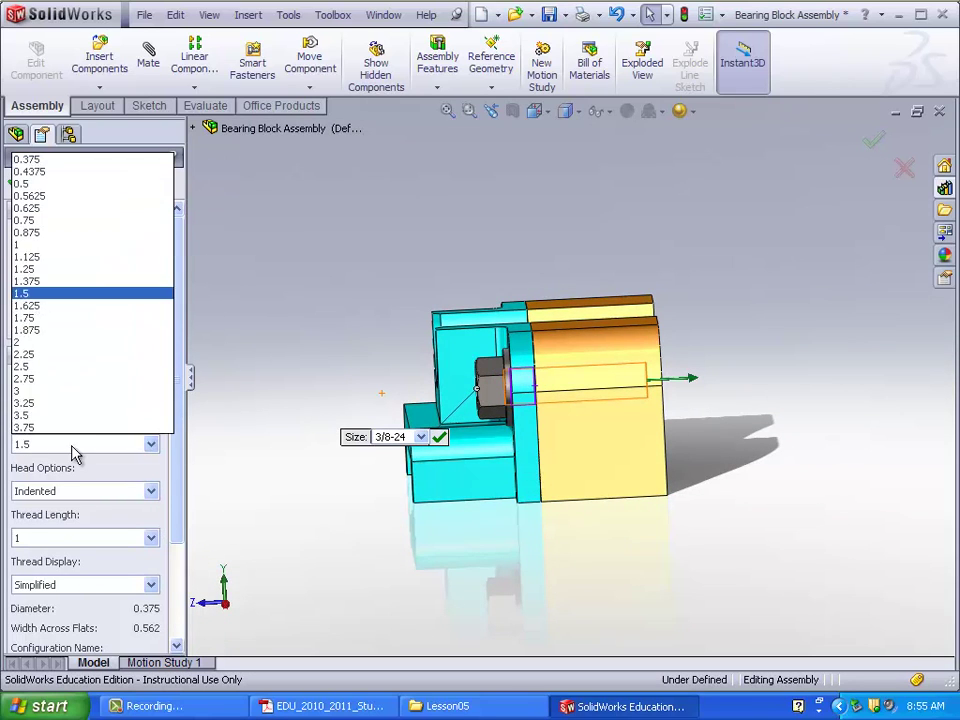
click(78, 271)
middle_drag(234, 459, 272, 459)
click(15, 181)
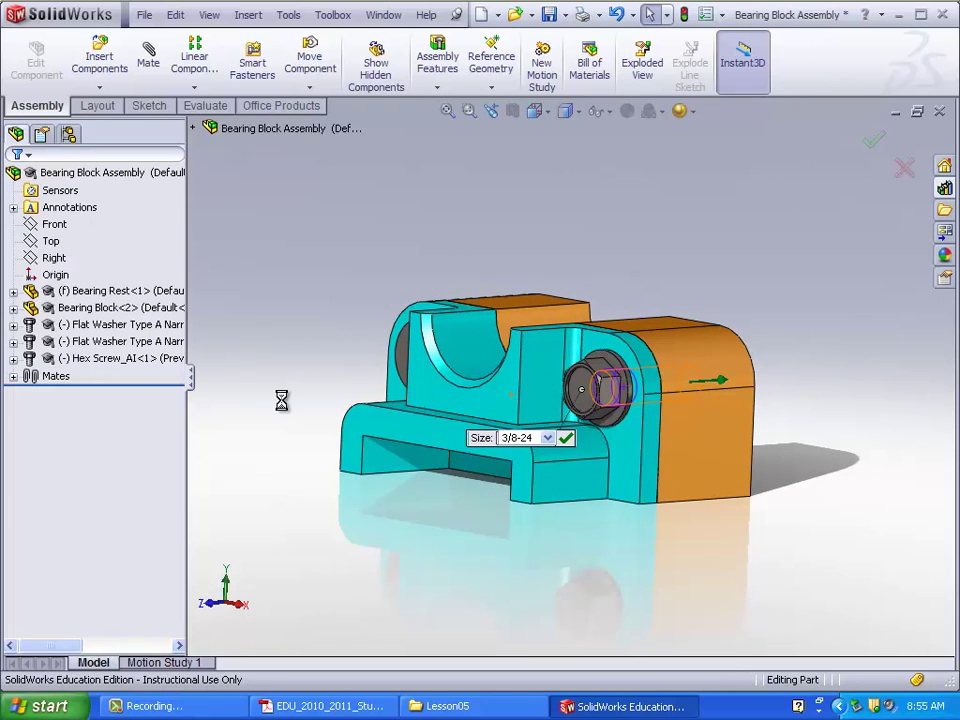
middle_drag(296, 409, 330, 405)
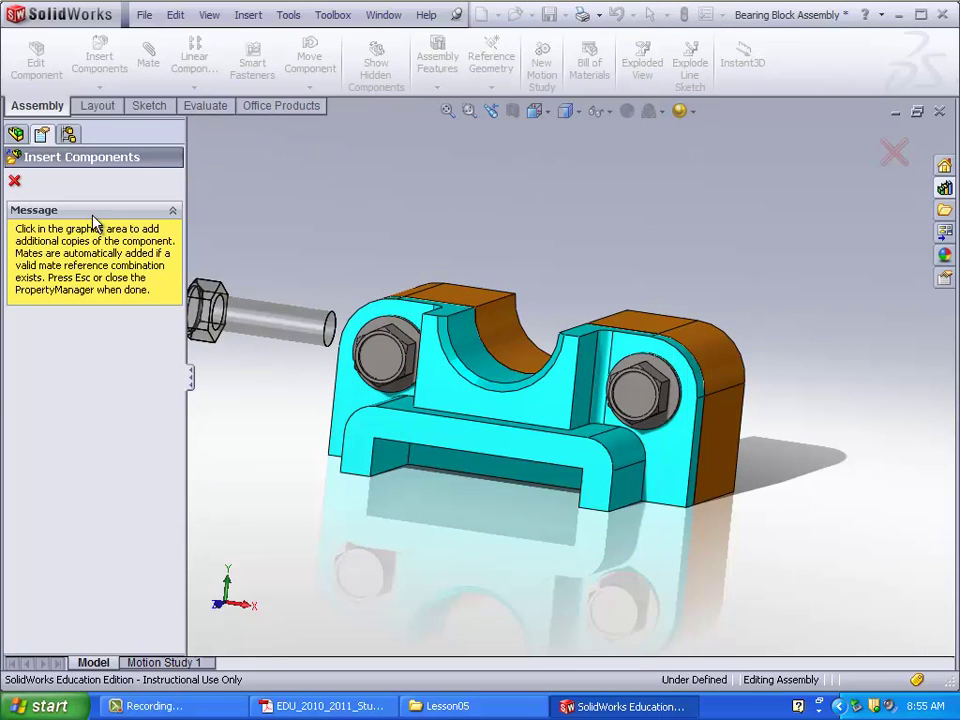
Step: Cancel further hex screw insertion and turn the assembly to face frontally
click(16, 183)
mouse_move(544, 281)
middle_down()
mouse_move(534, 272)
mouse_move(533, 287)
middle_up()
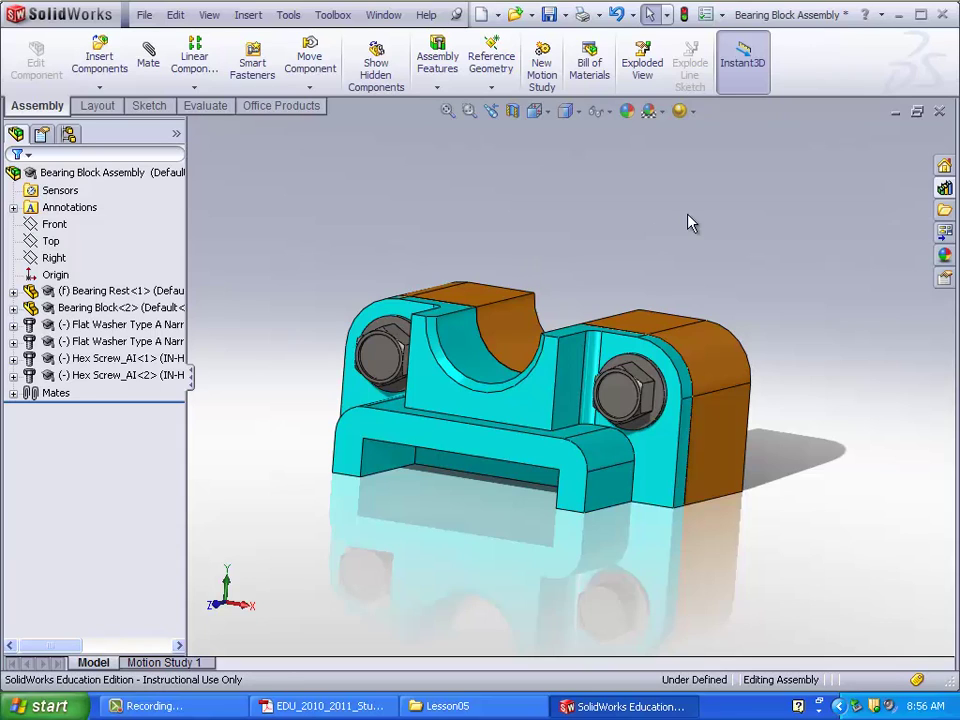
middle_drag(506, 283, 540, 291)
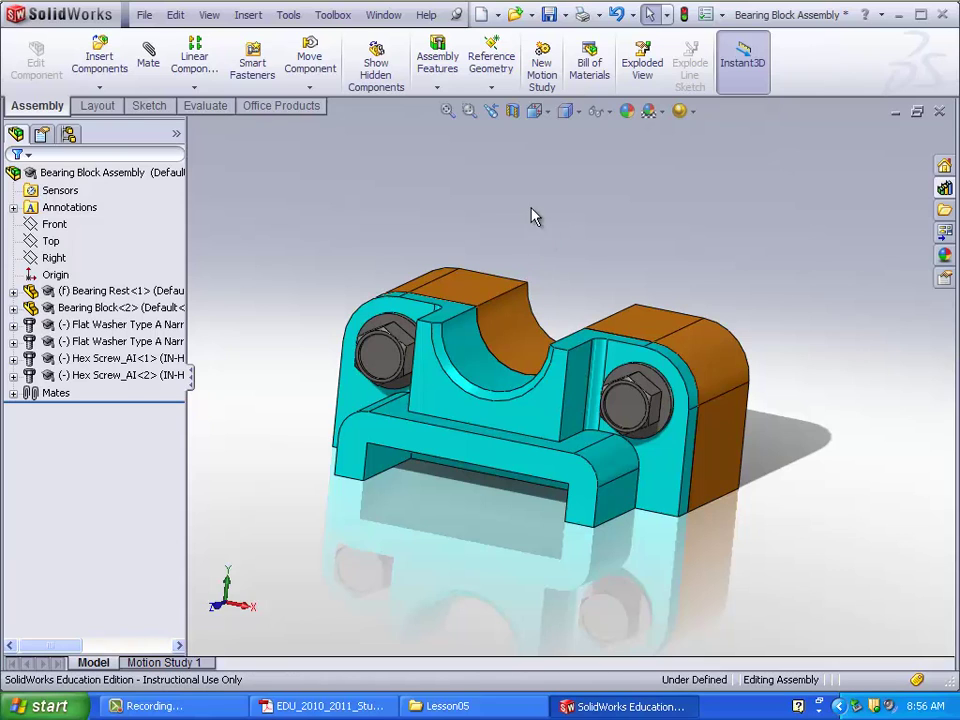
click(514, 111)
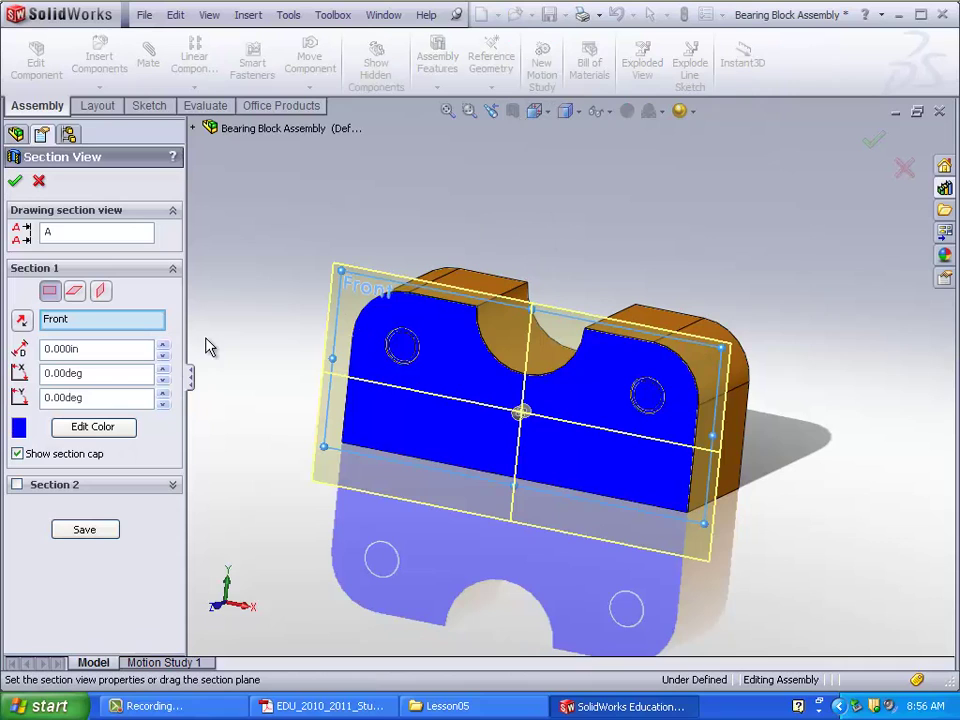
click(101, 290)
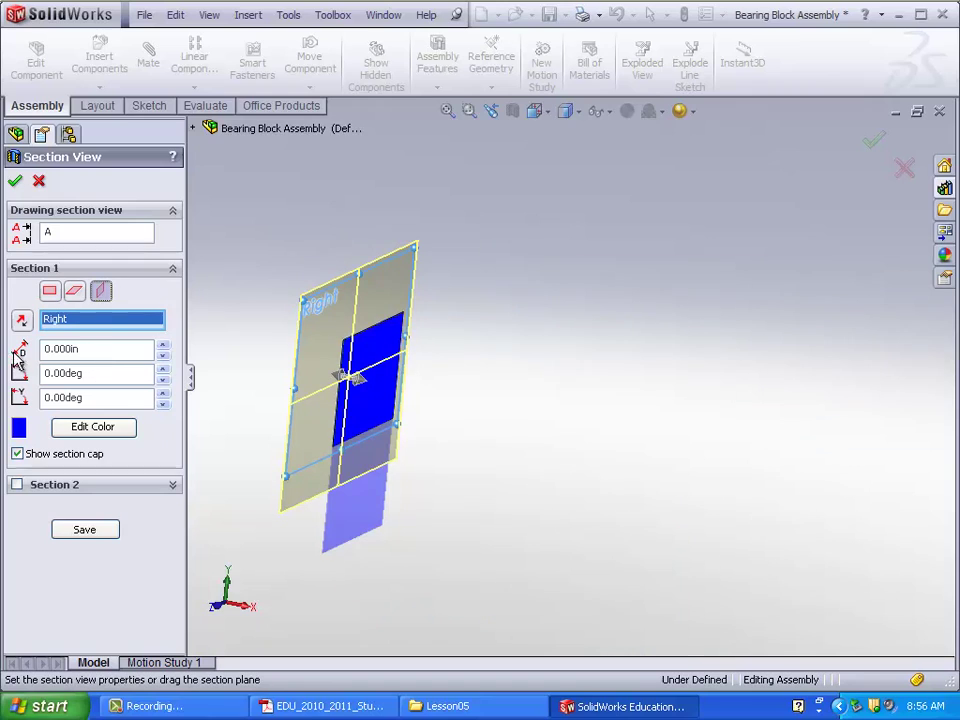
double_click(127, 356)
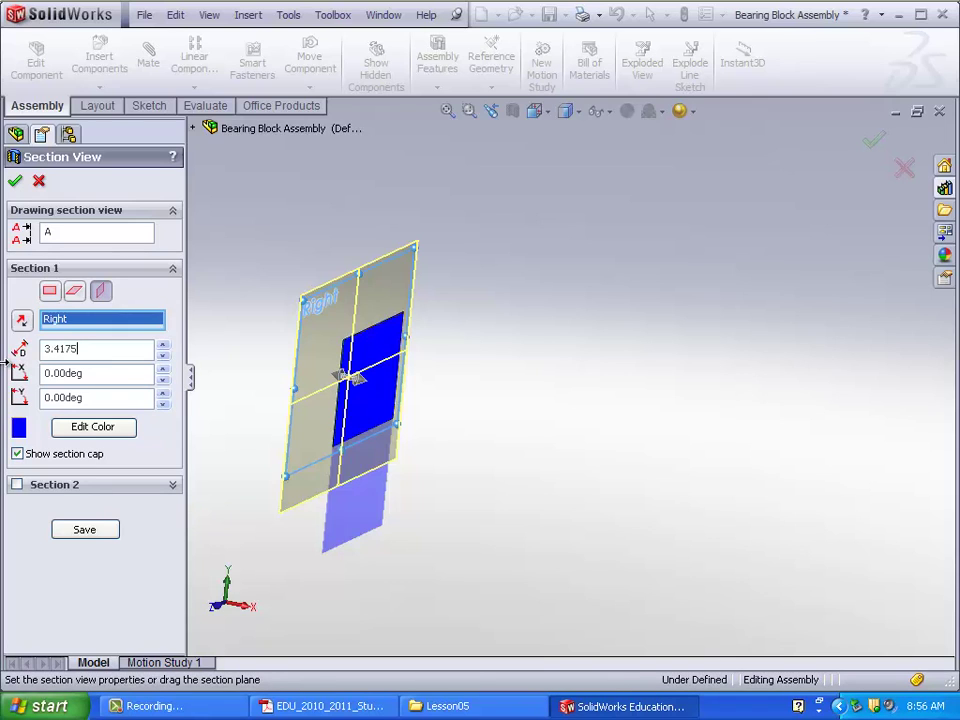
key(Return)
middle_drag(375, 553, 332, 534)
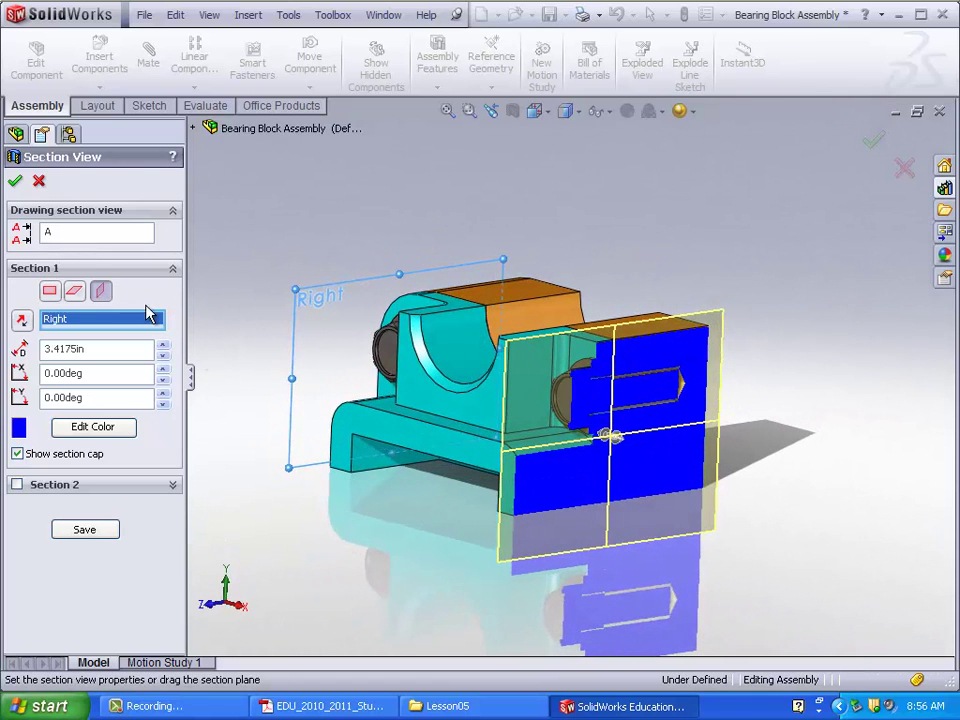
click(20, 183)
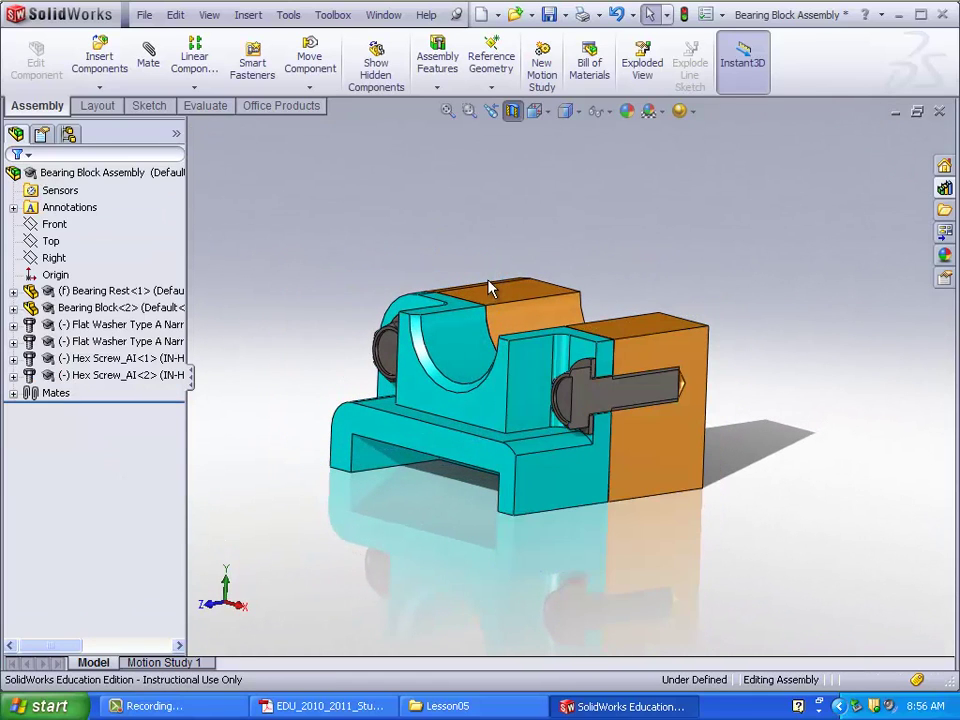
middle_drag(489, 289, 572, 212)
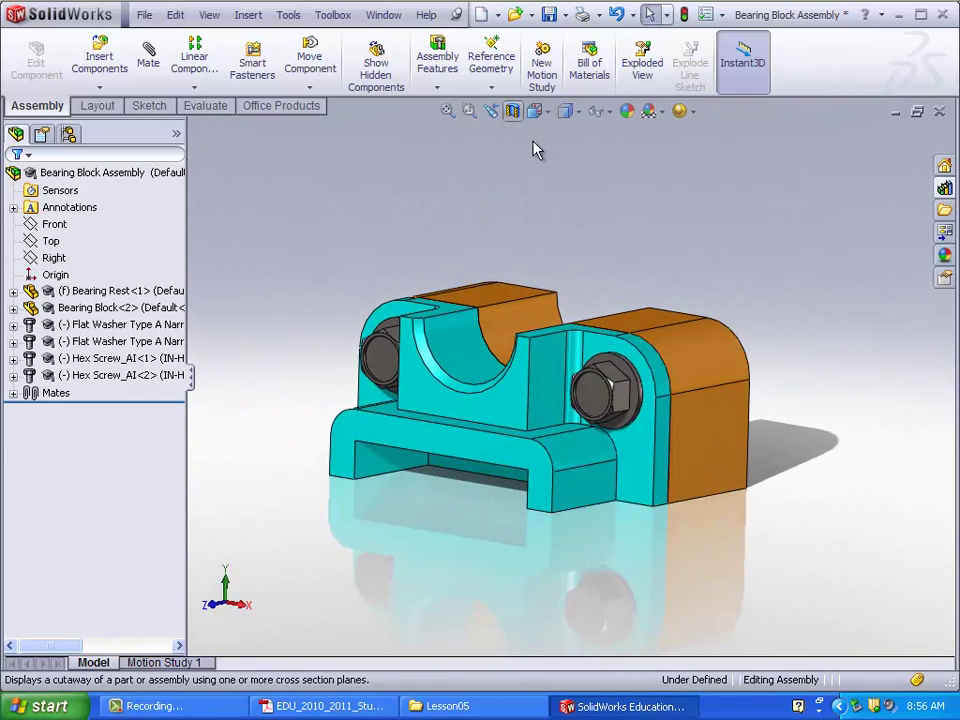
click(513, 111)
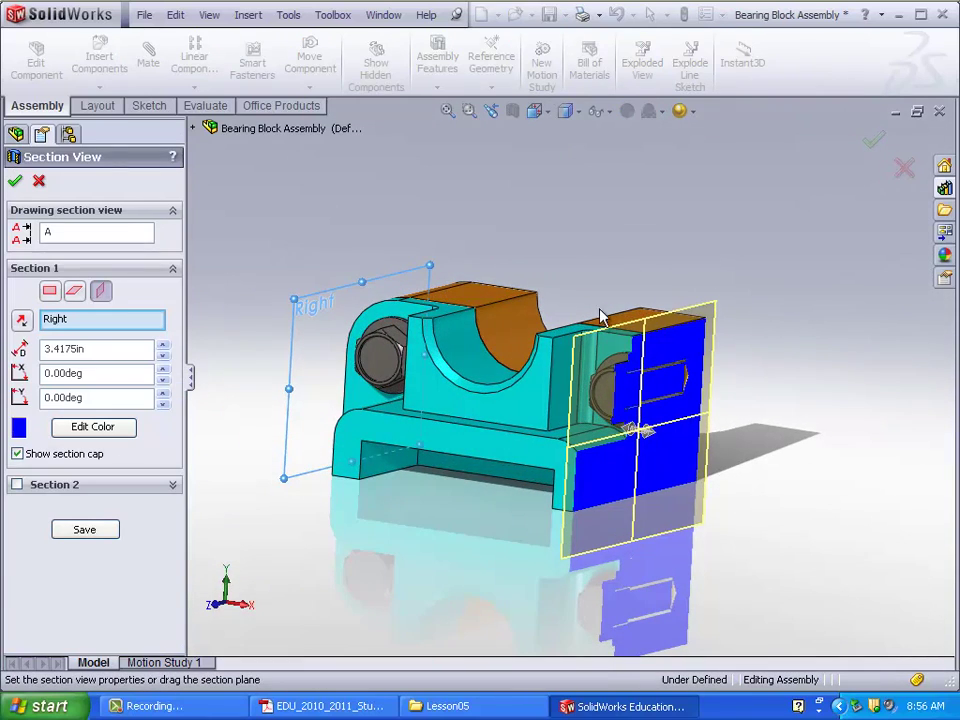
drag(642, 432, 743, 452)
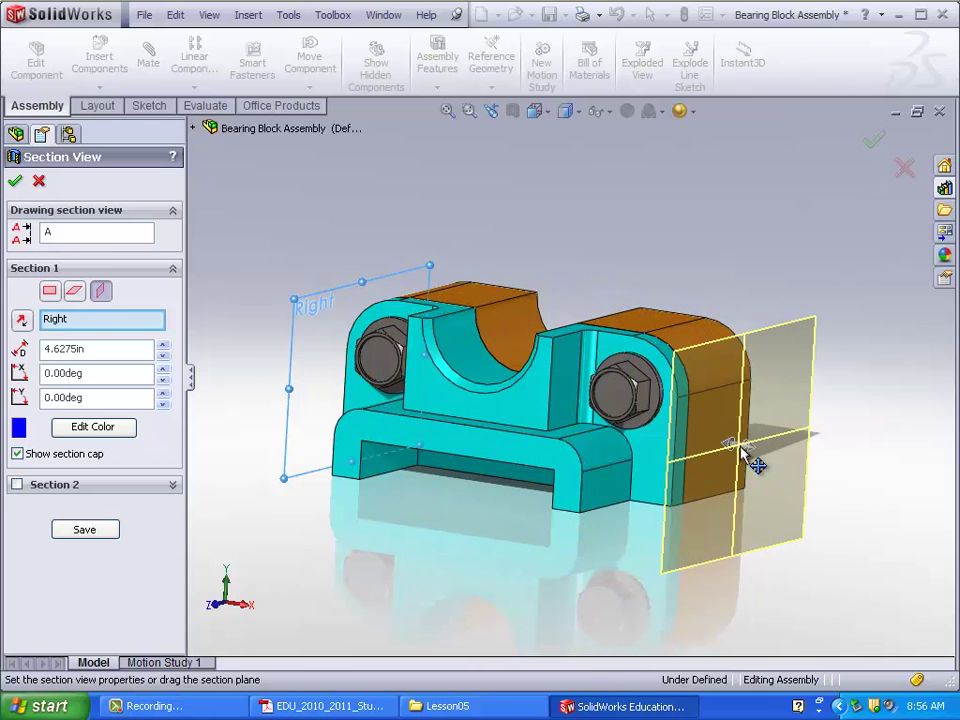
click(16, 134)
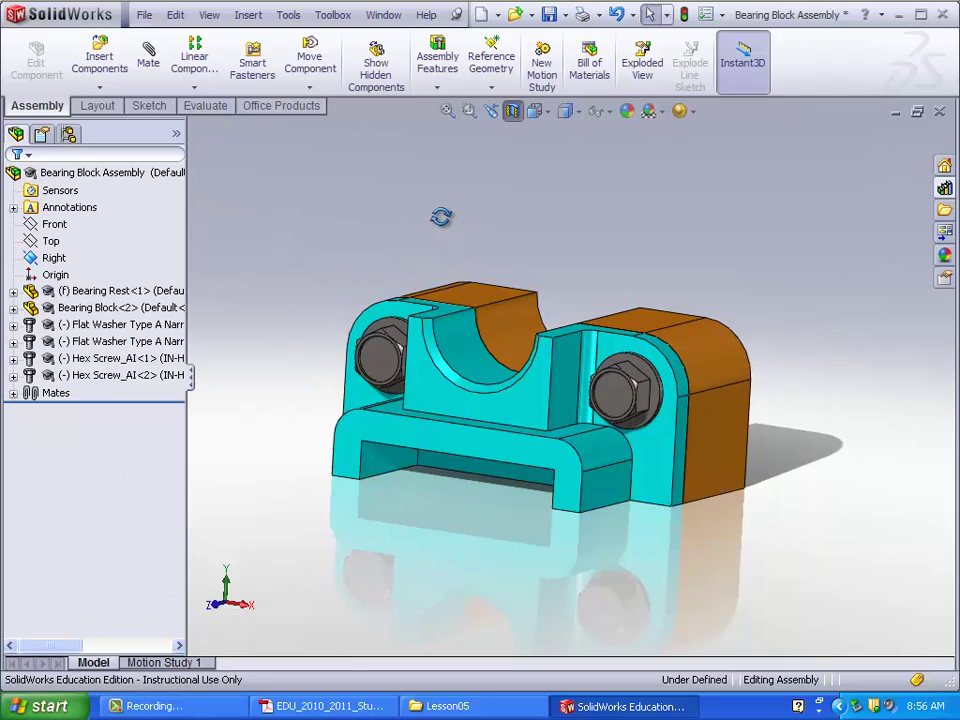
middle_drag(441, 217, 455, 232)
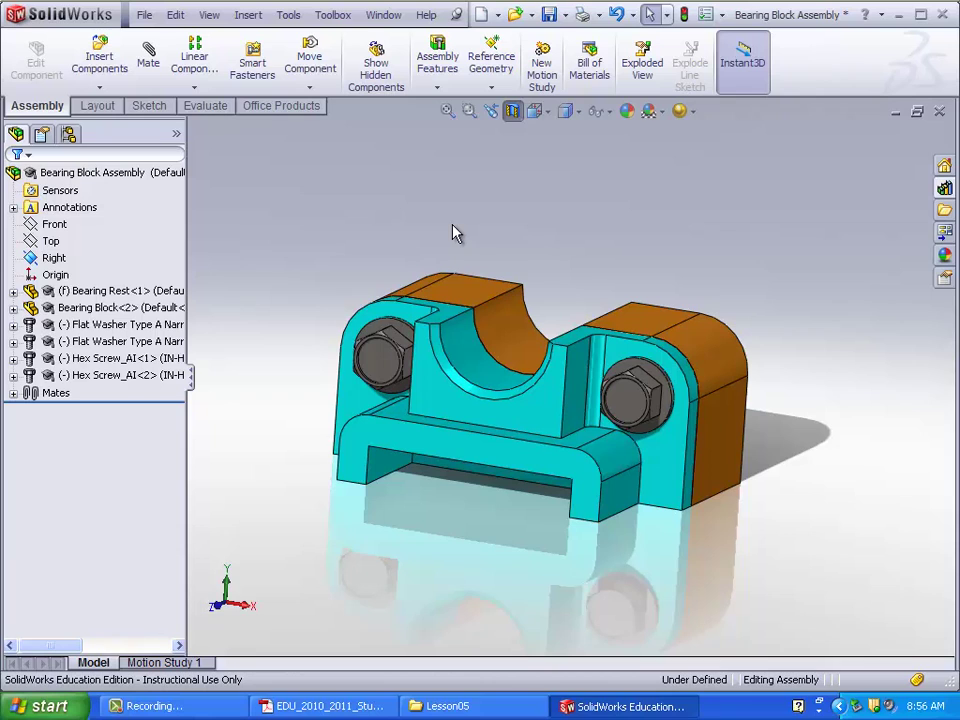
Step: Save the Bearing Block Assembly with a rebuild and close it
click(549, 15)
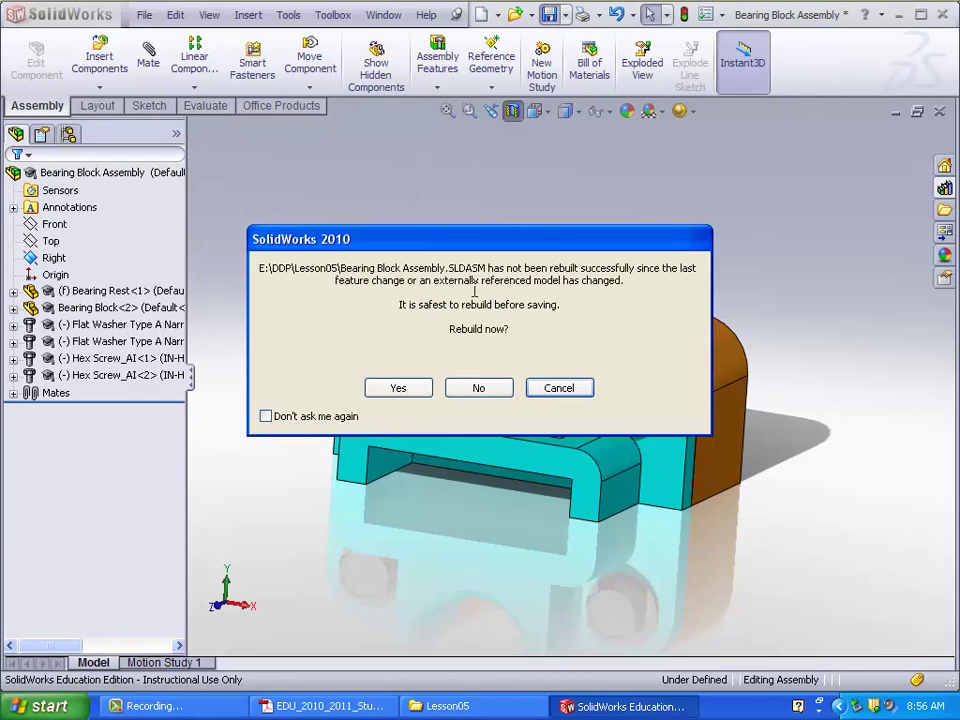
click(397, 388)
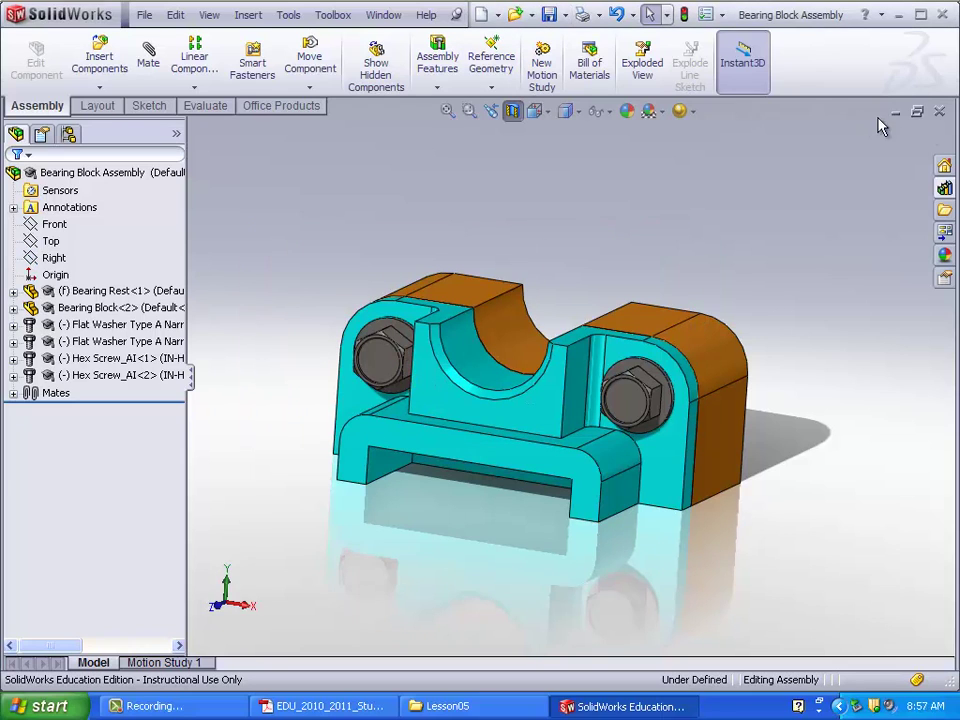
click(940, 111)
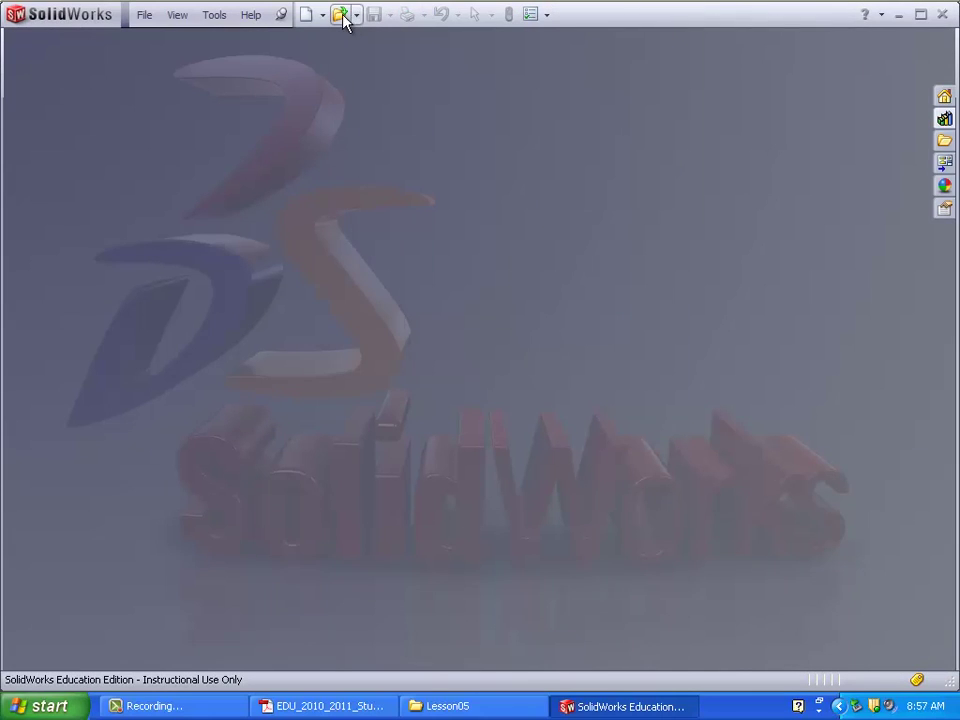
Step: Open Bearing Plate Assembly from the file browser
click(357, 15)
click(372, 34)
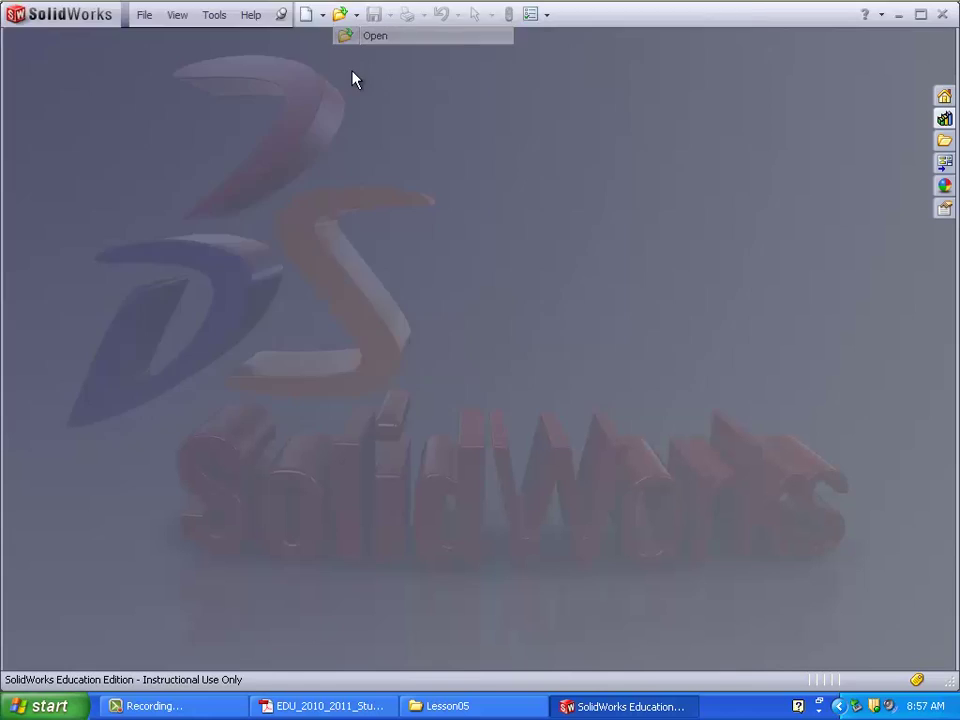
double_click(180, 118)
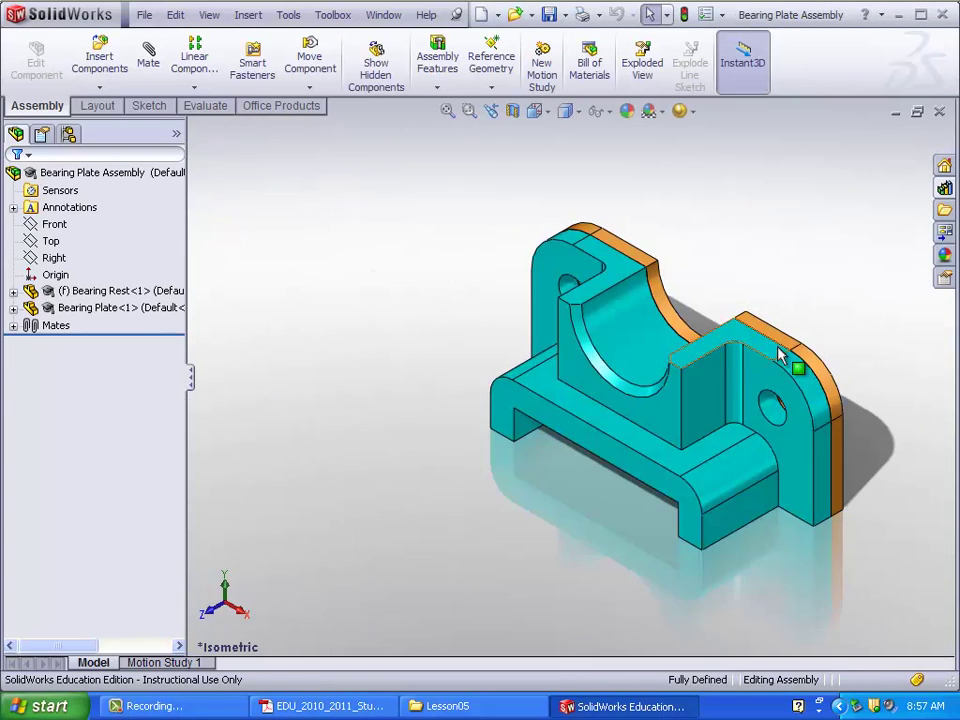
Step: Insert 3/8 Preferred Narrow Type A flat washers into the plate's right and left holes
middle_drag(788, 364, 703, 336)
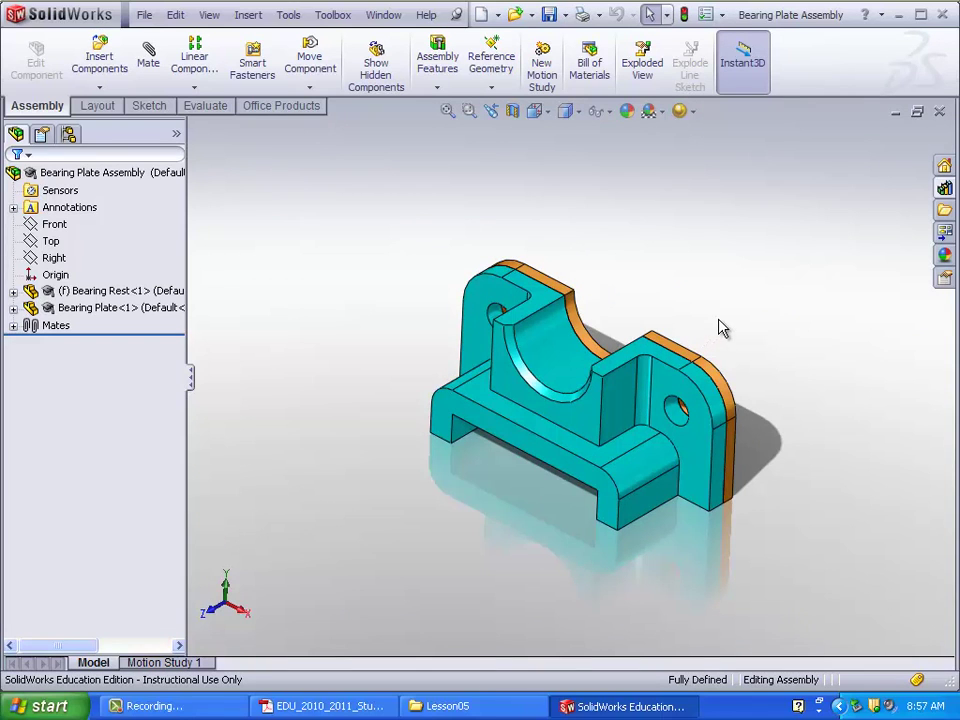
middle_drag(723, 328, 705, 476)
click(944, 189)
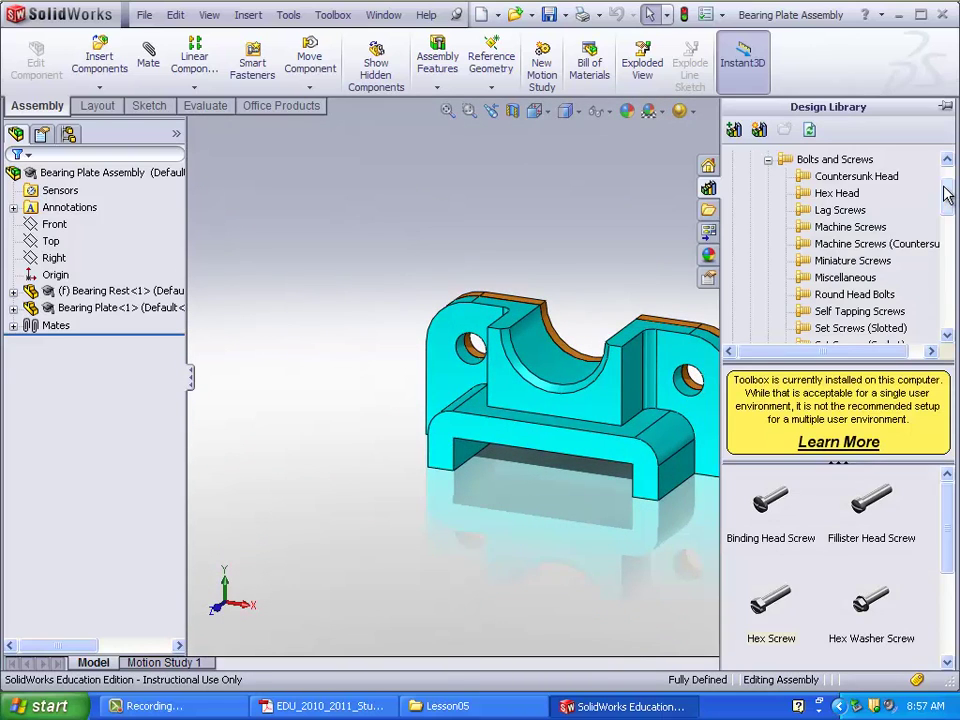
click(768, 161)
click(768, 311)
click(830, 294)
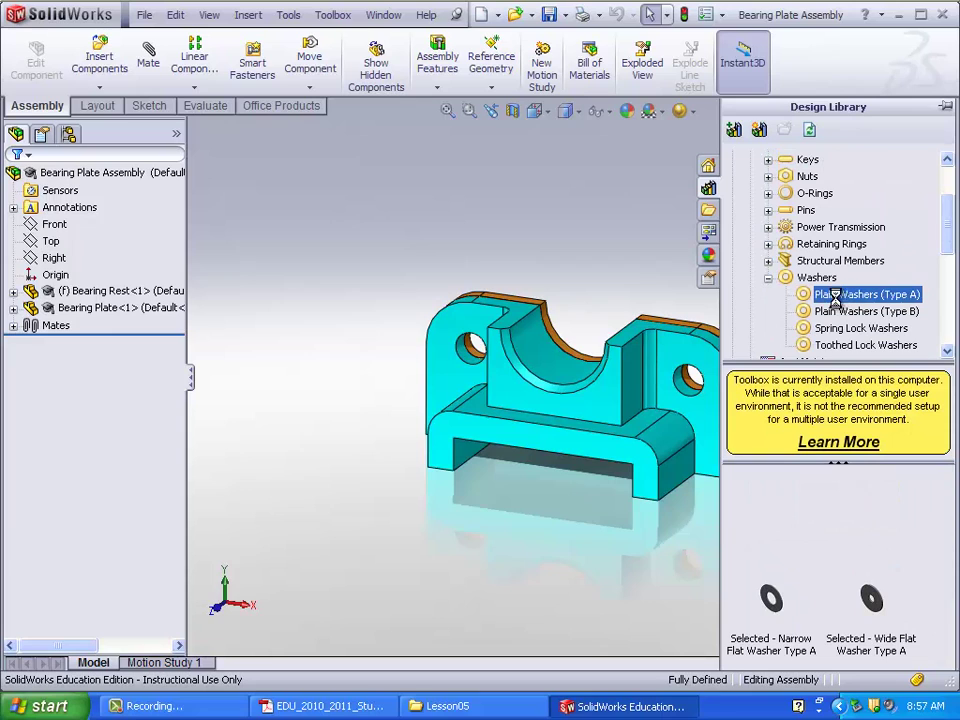
drag(775, 503, 697, 376)
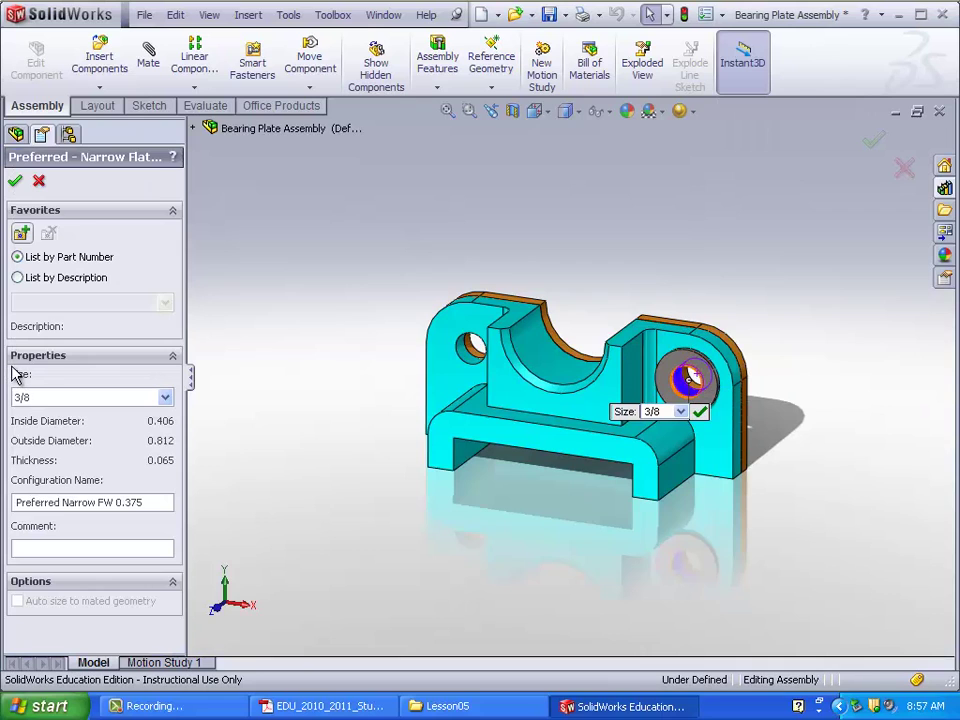
click(15, 180)
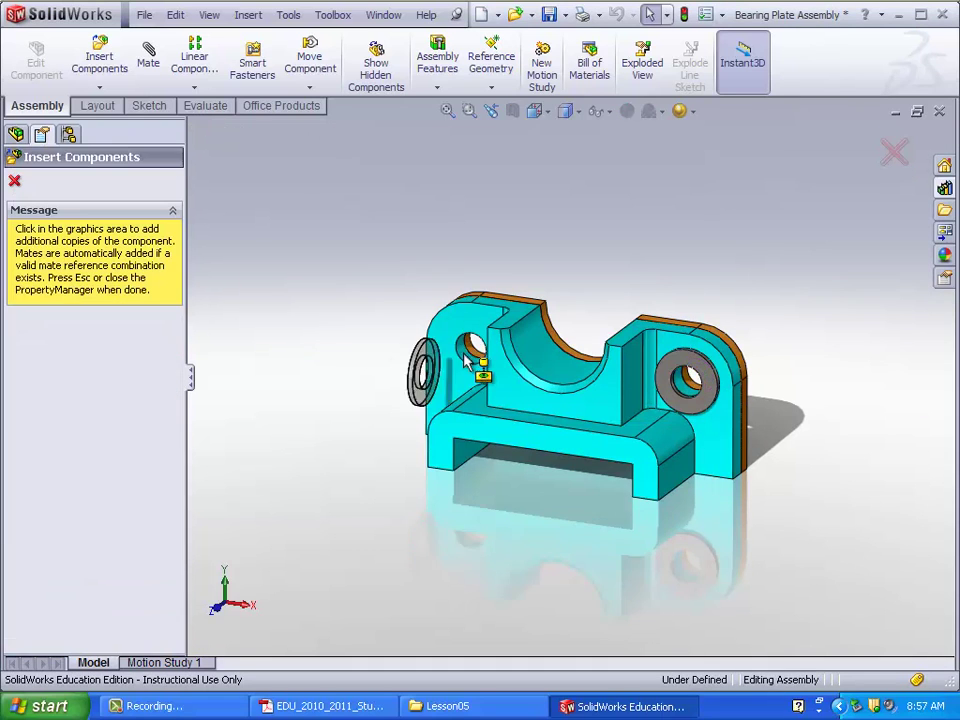
click(472, 345)
key(Escape)
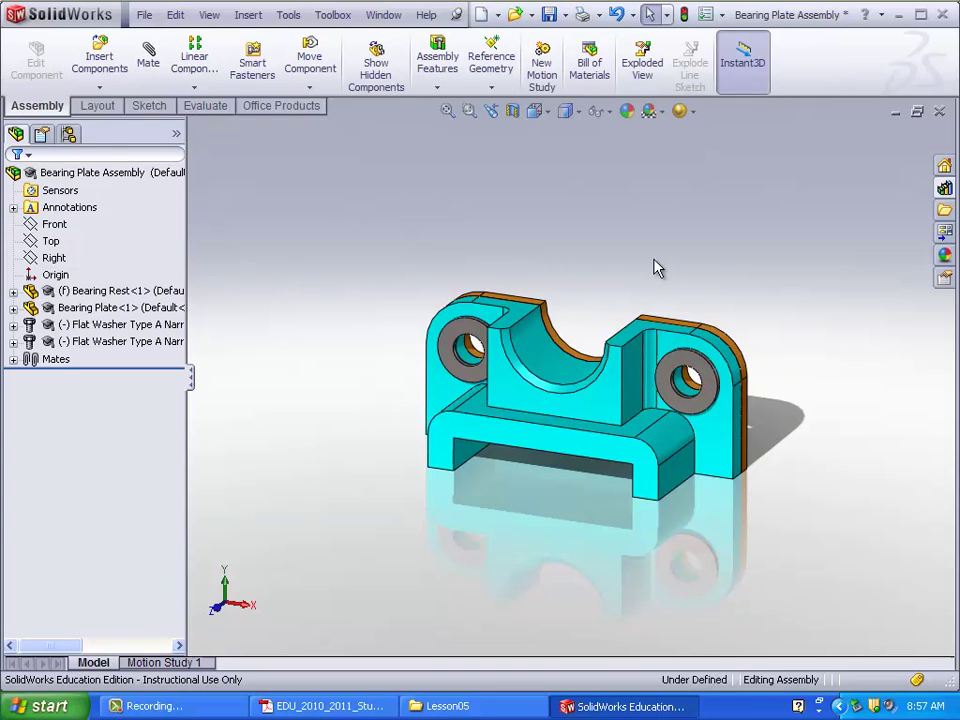
Step: From the plate's back face, stack 3/8 regular spring lock washers in both holes
middle_drag(783, 498, 952, 176)
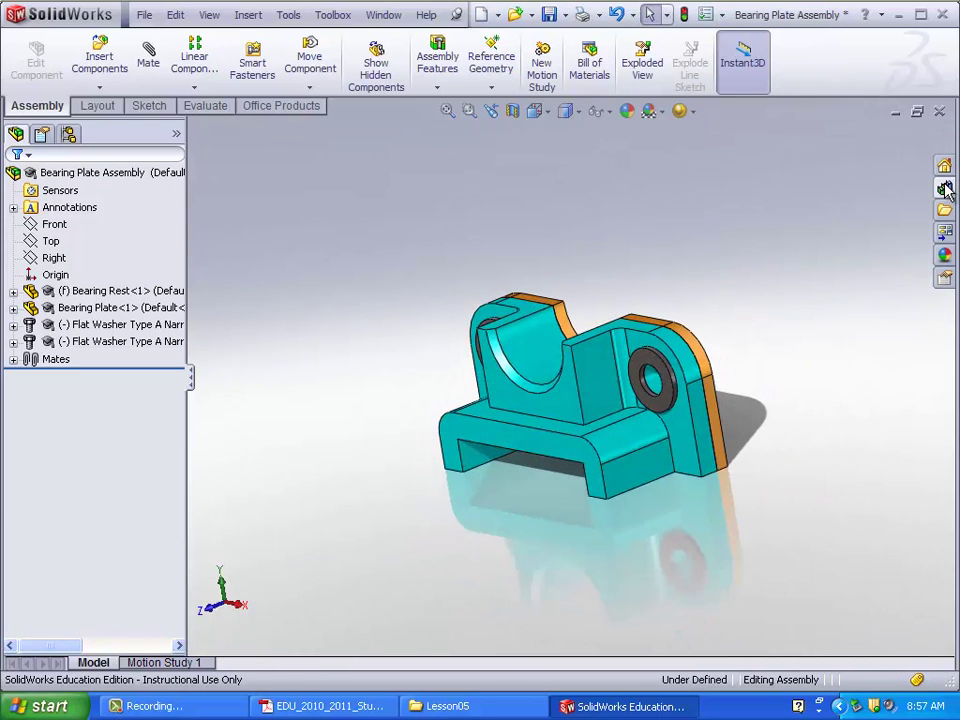
click(945, 188)
middle_drag(660, 505, 594, 516)
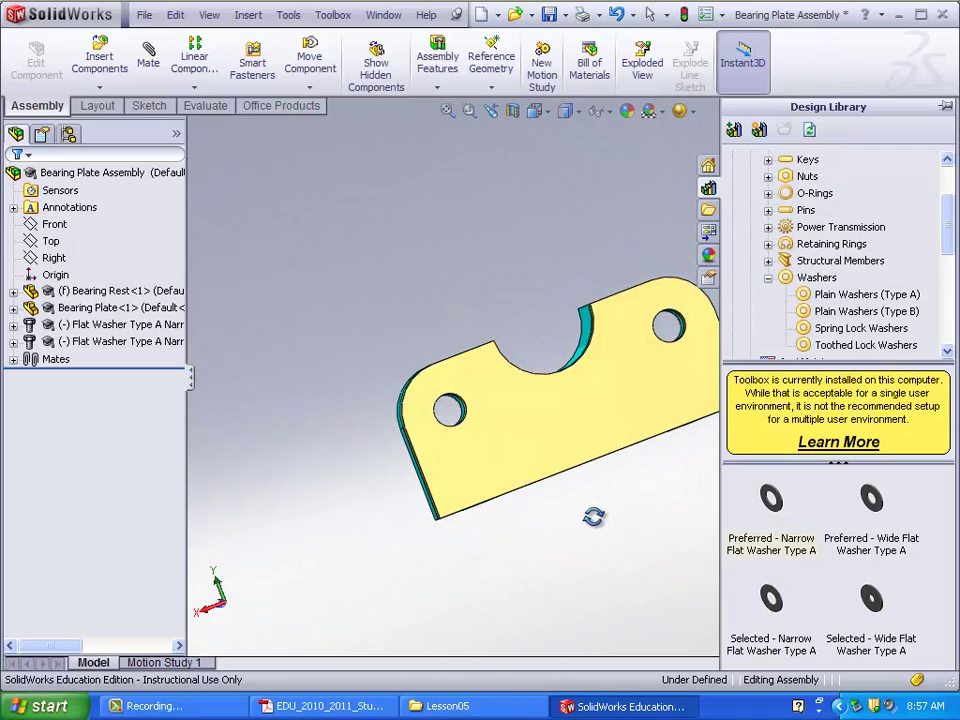
click(866, 331)
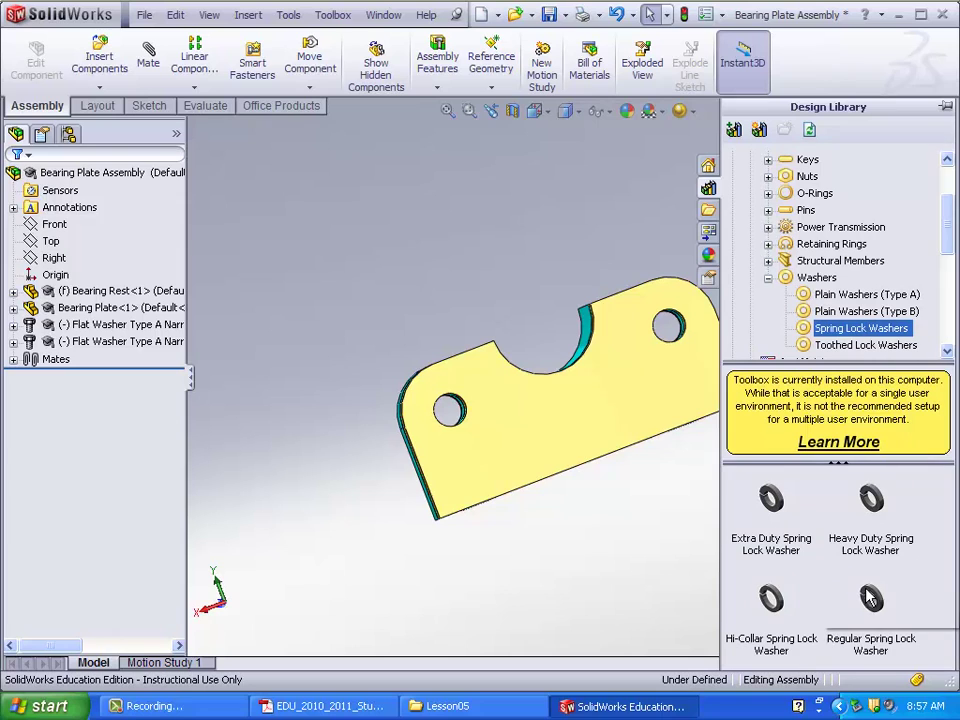
drag(870, 598, 469, 412)
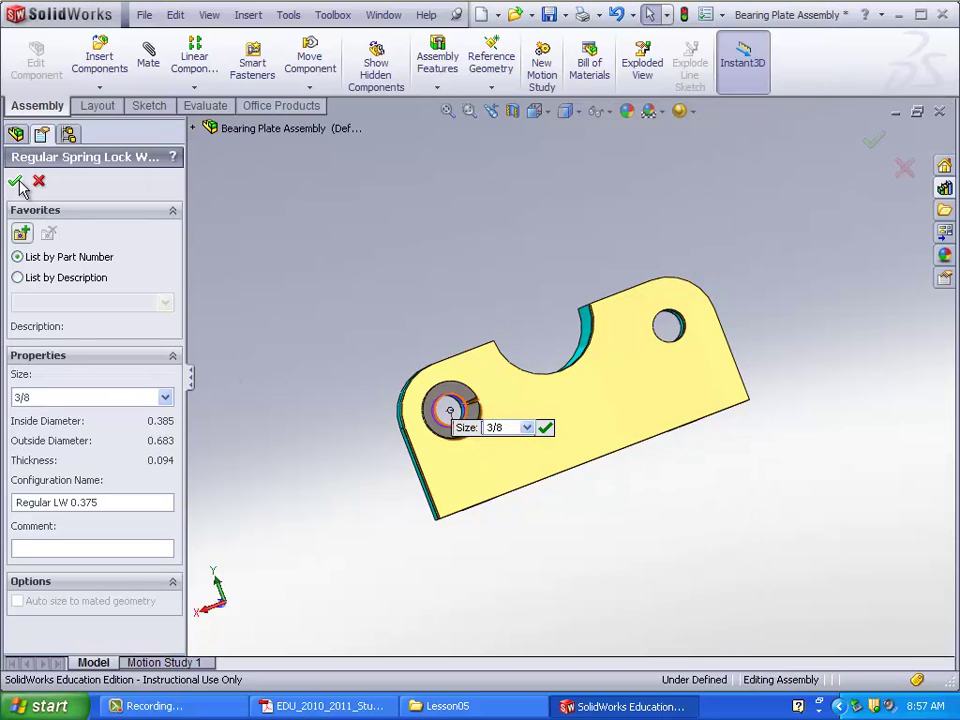
click(16, 182)
click(668, 326)
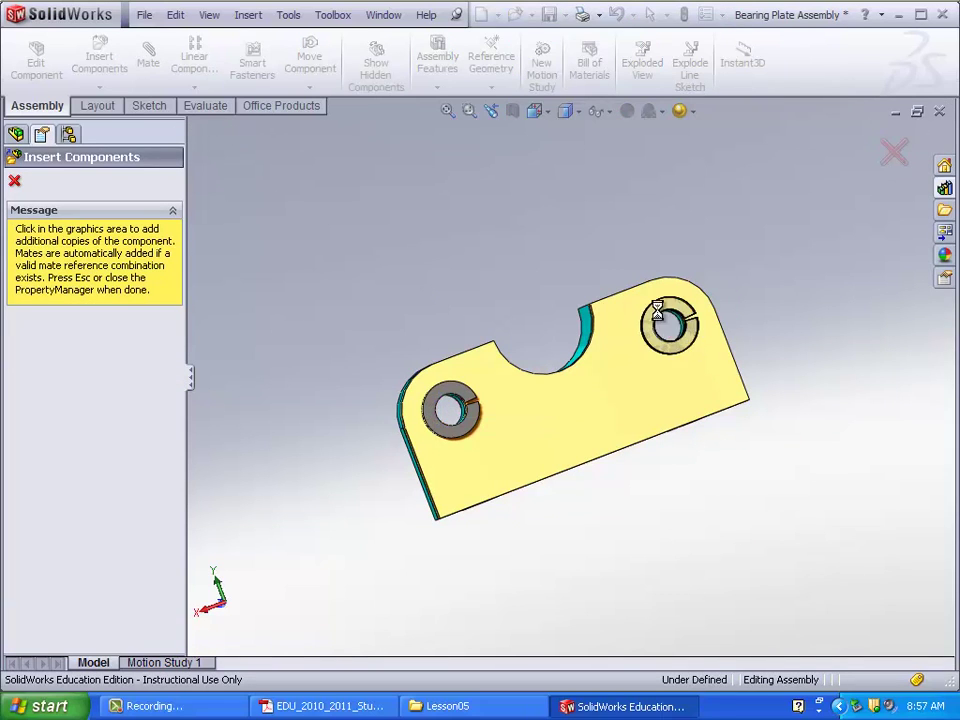
click(14, 181)
mouse_move(411, 223)
middle_down()
mouse_move(454, 259)
mouse_move(574, 246)
mouse_move(504, 231)
mouse_move(444, 233)
middle_up()
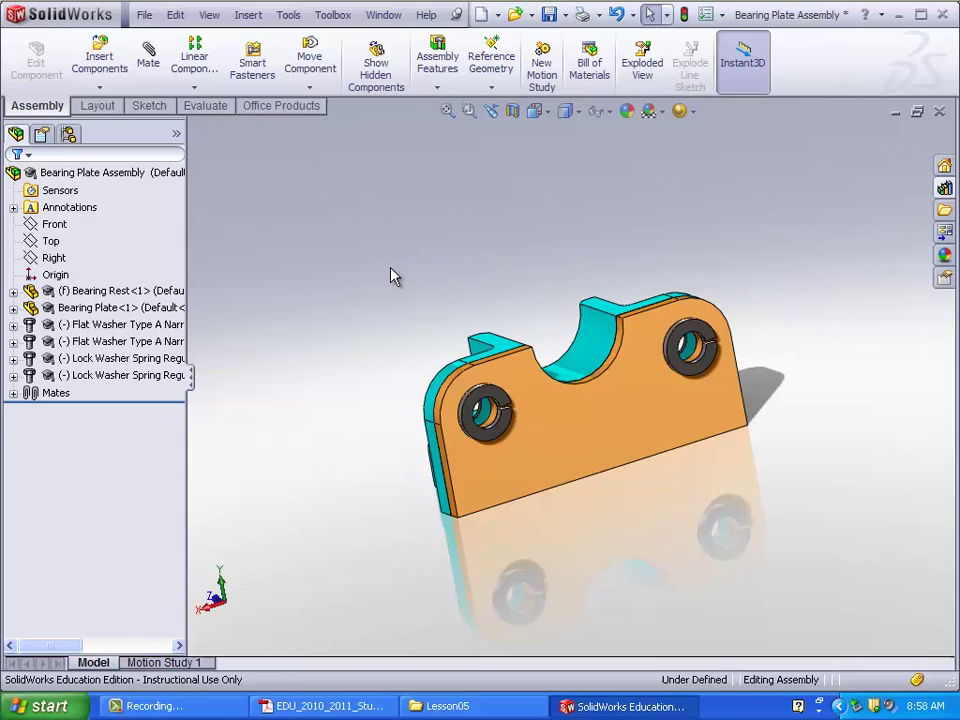
Step: Bring up the Machine Screws parts under Toolbox Bolts and Screws, showing both holes
click(945, 185)
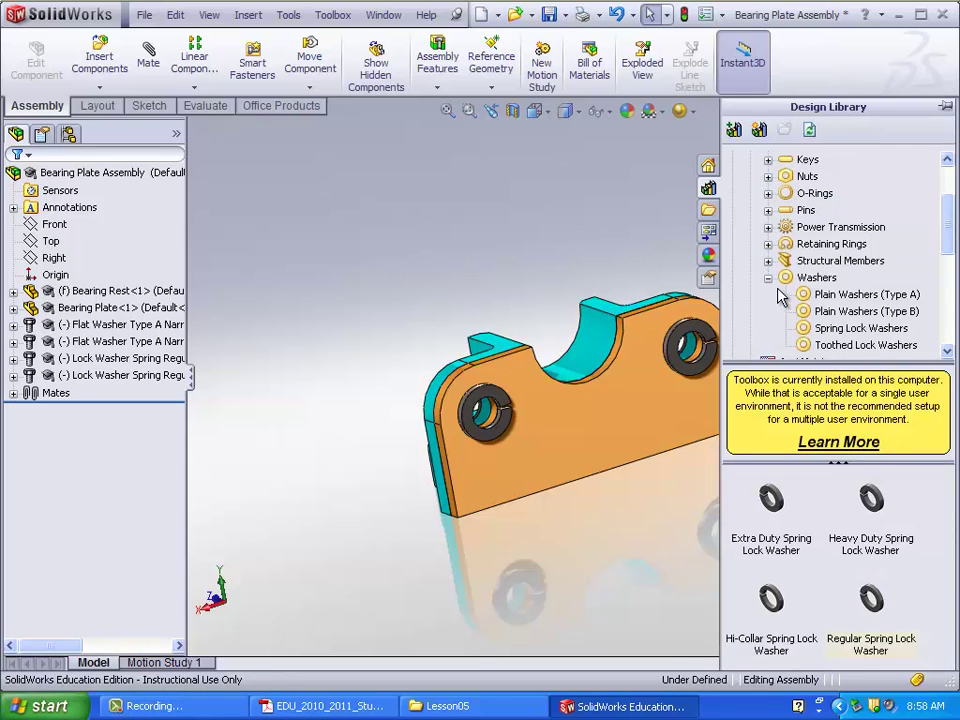
double_click(815, 277)
scroll(949, 206, up, 2)
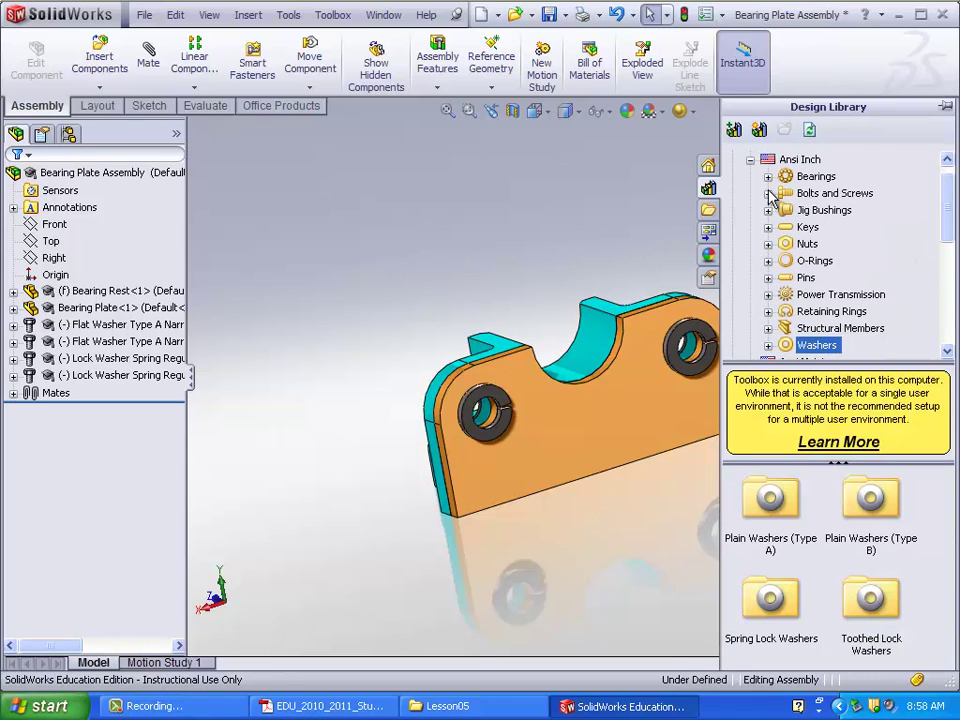
click(768, 193)
scroll(900, 222, down, 1)
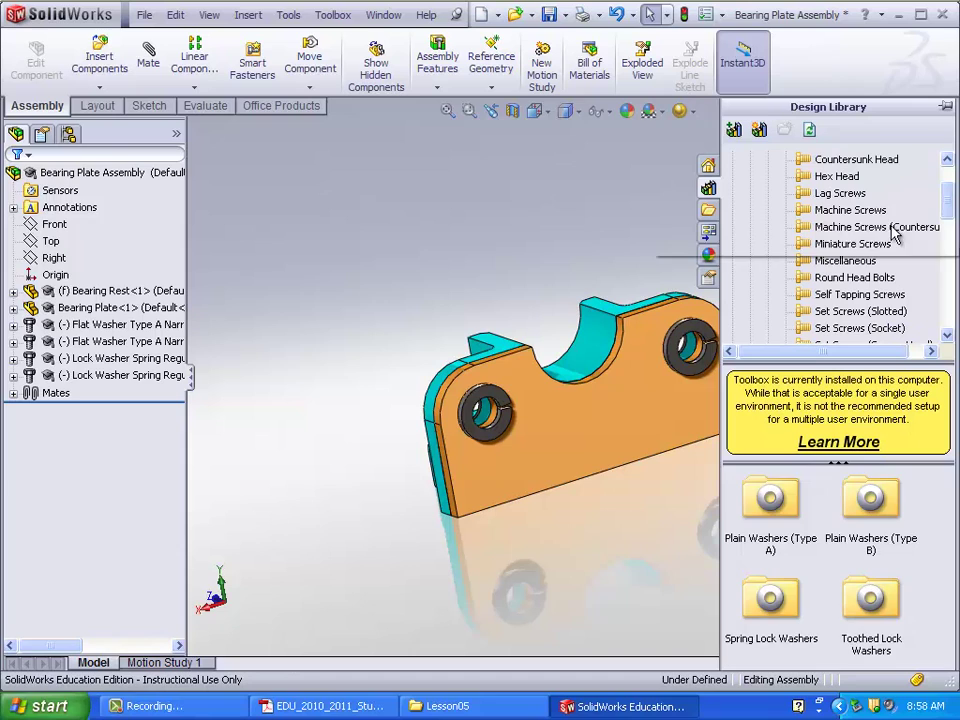
click(850, 210)
drag(945, 519, 945, 583)
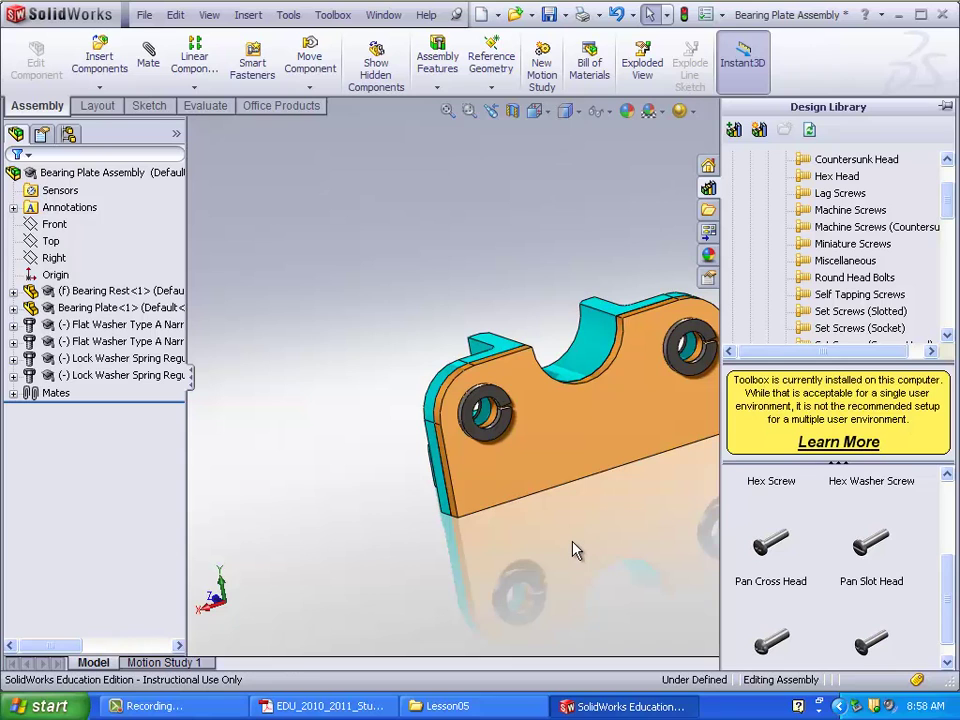
mouse_move(573, 549)
middle_down()
mouse_move(574, 536)
mouse_move(611, 534)
mouse_move(514, 553)
mouse_move(565, 551)
middle_up()
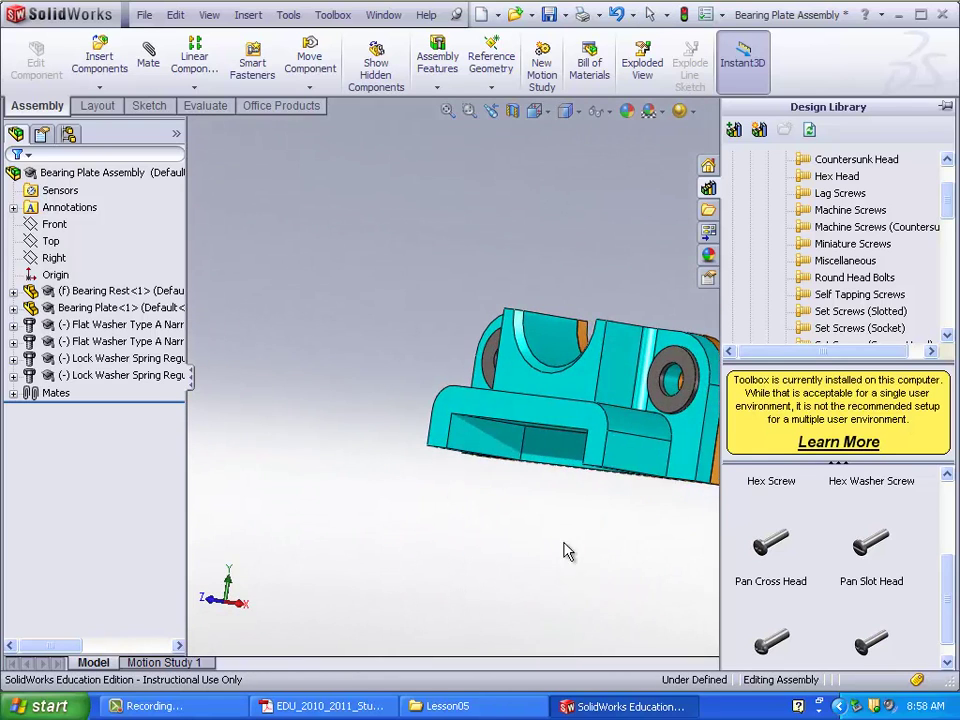
middle_drag(677, 508, 580, 522)
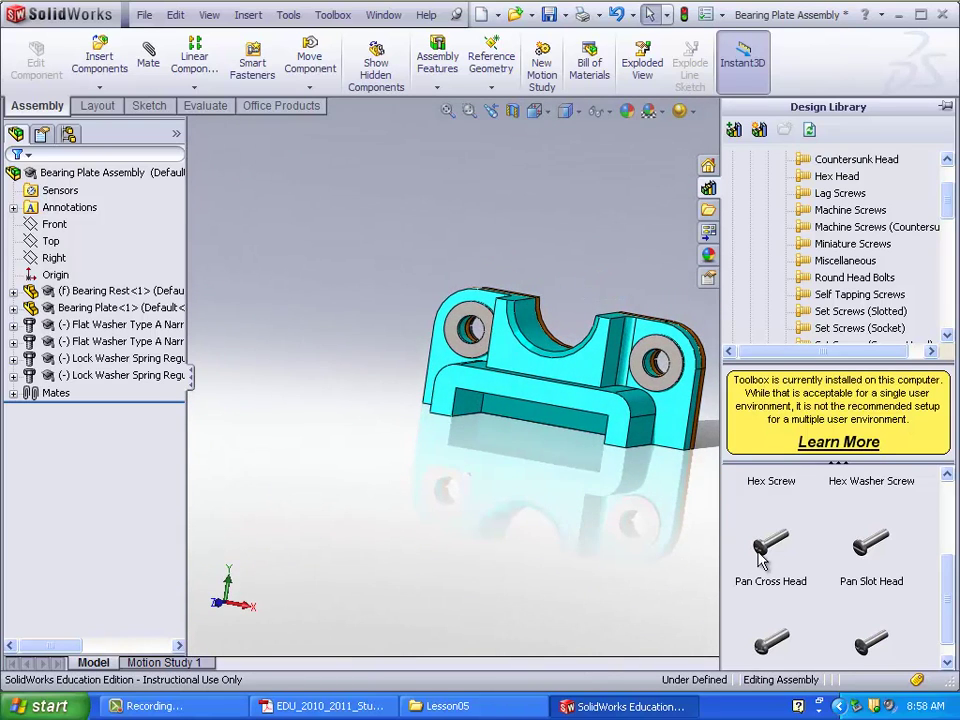
Step: Insert 3/8-16 Pan Cross Head screws of length 1 through both plate holes
drag(758, 553, 673, 354)
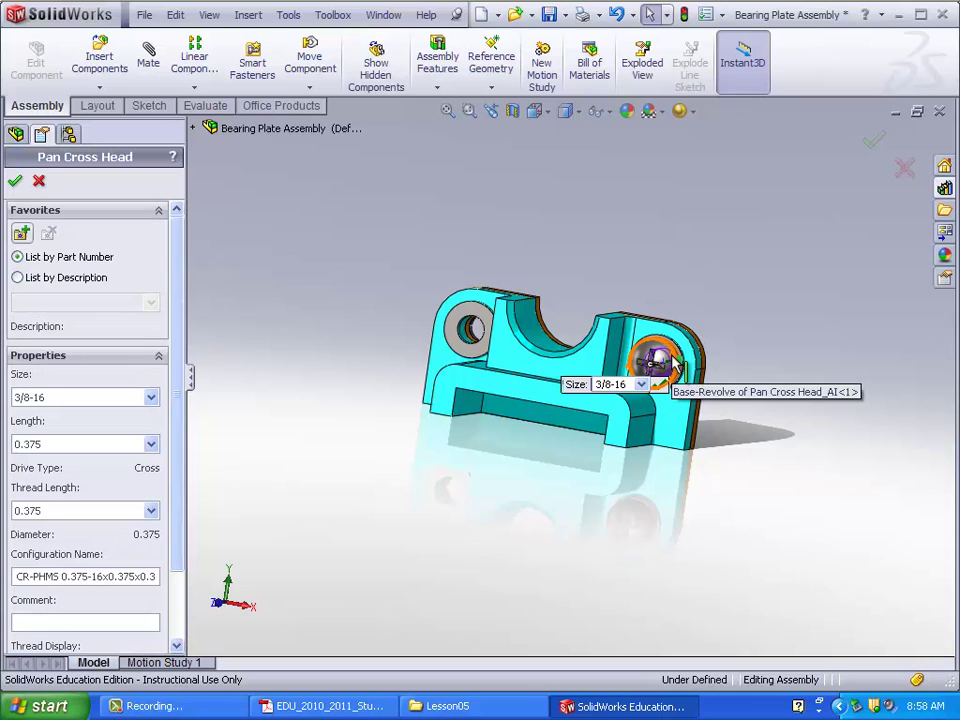
click(98, 446)
click(30, 245)
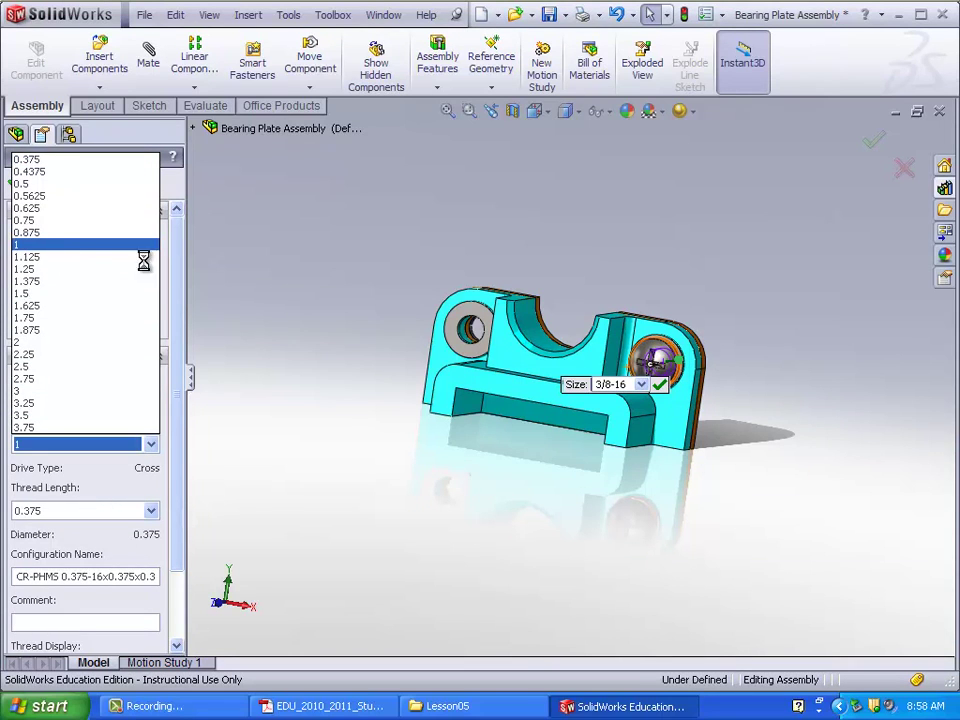
click(15, 182)
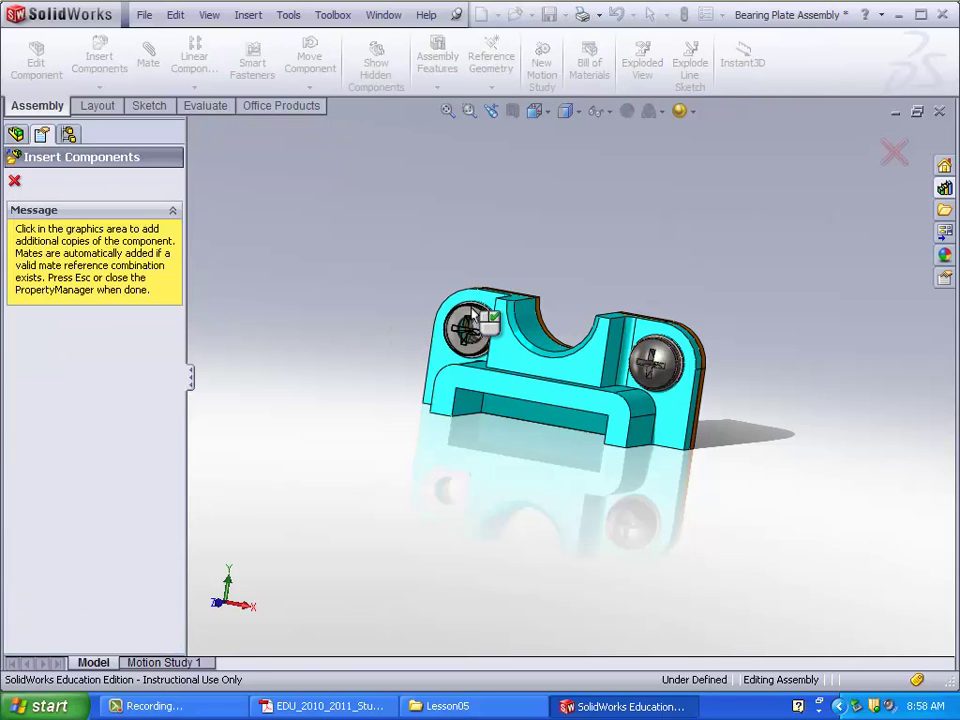
click(15, 181)
scroll(735, 360, down, 3)
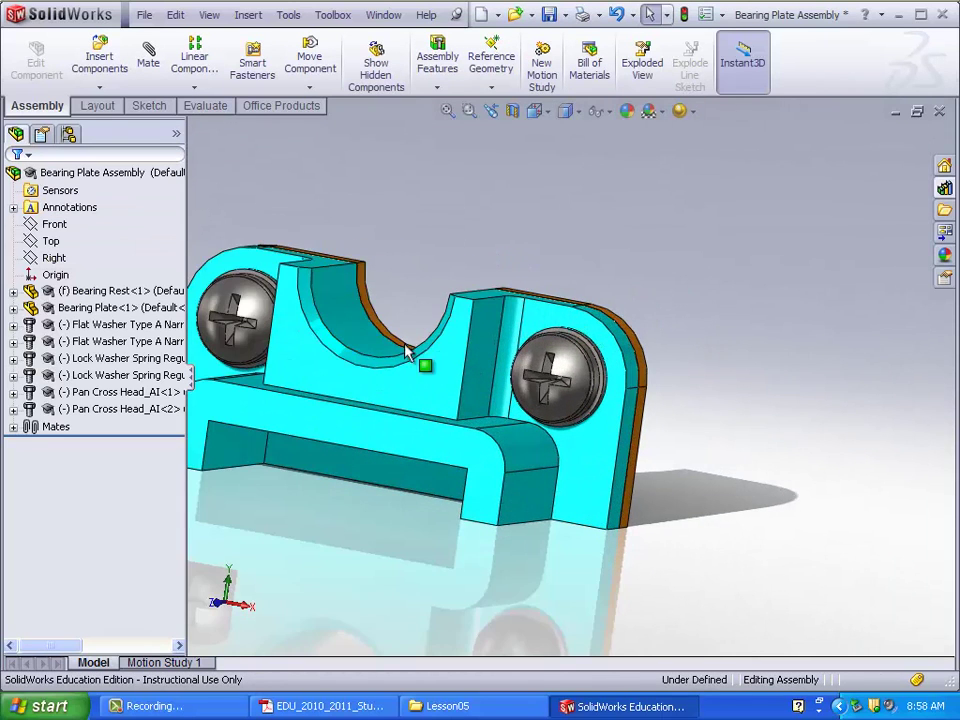
scroll(407, 349, up, 3)
middle_drag(407, 349, 506, 439)
middle_drag(564, 414, 560, 460)
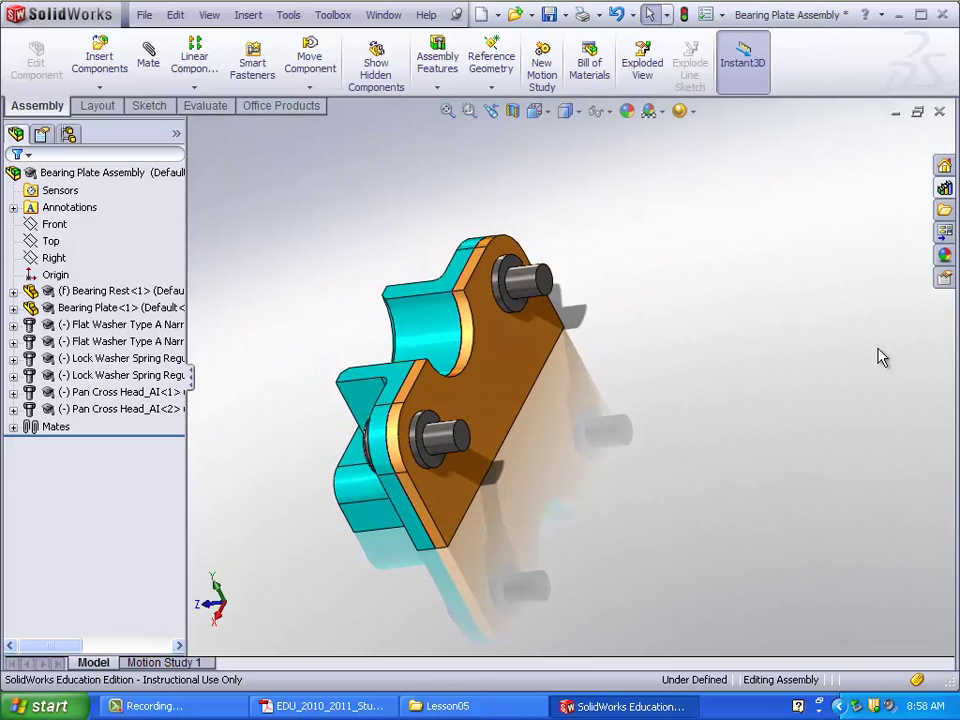
Step: Fit 3/8-16 Hex Nuts onto the ends of the upper and lower screws
click(944, 187)
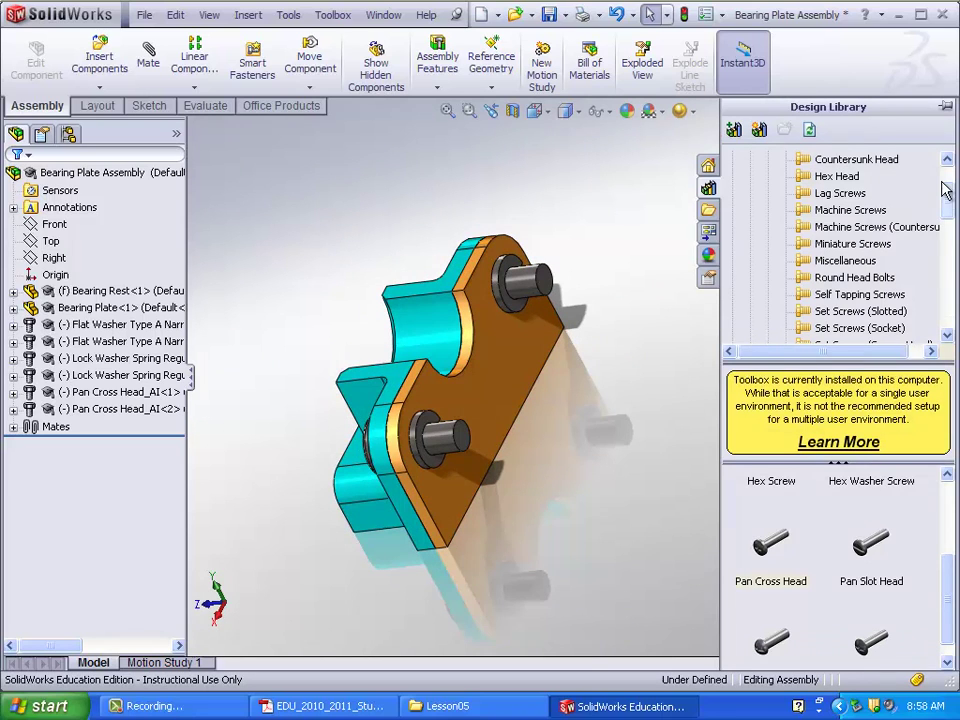
click(942, 203)
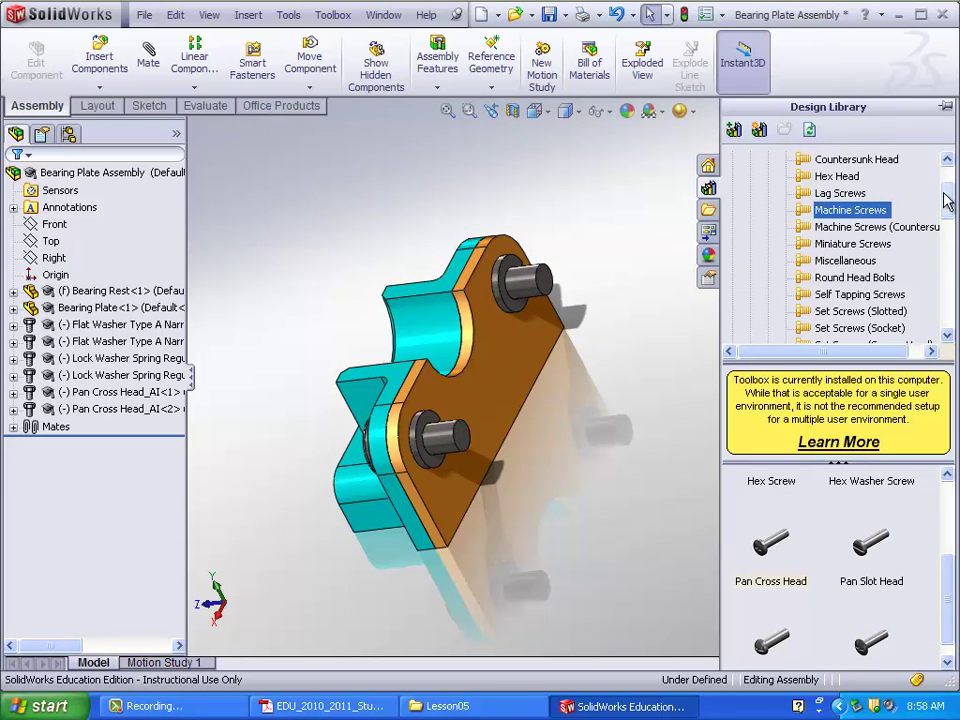
scroll(815, 180, up, 1)
click(768, 194)
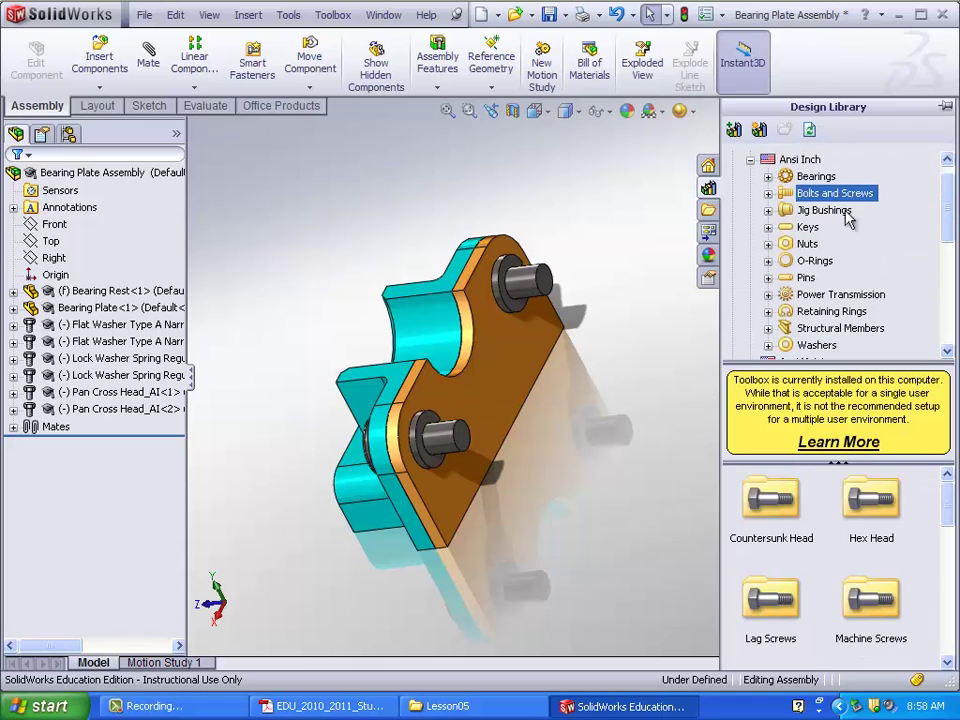
click(768, 244)
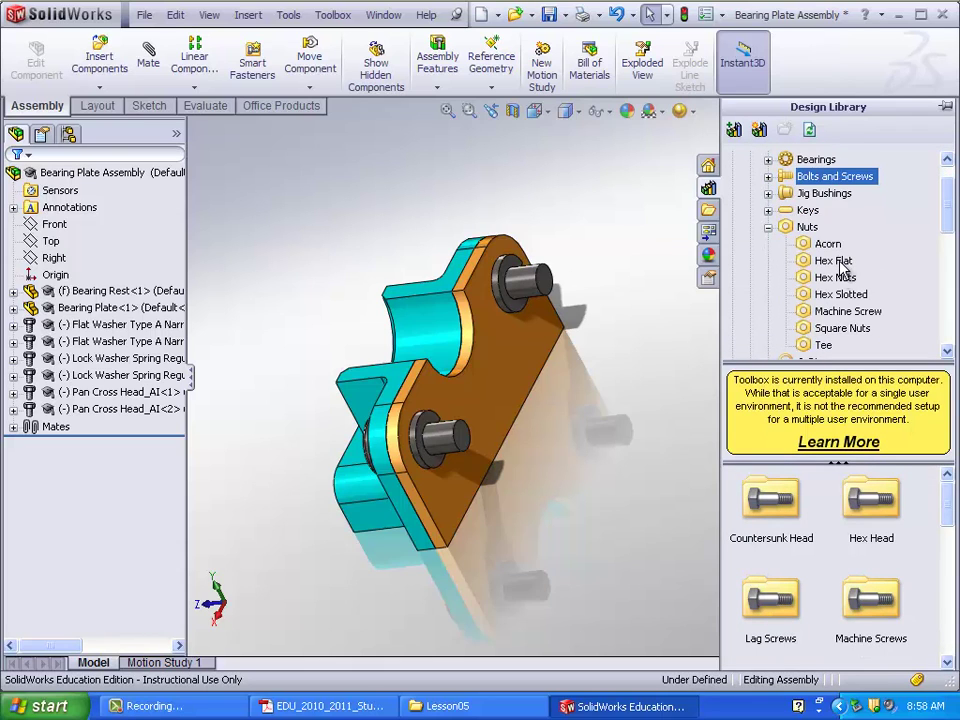
click(836, 277)
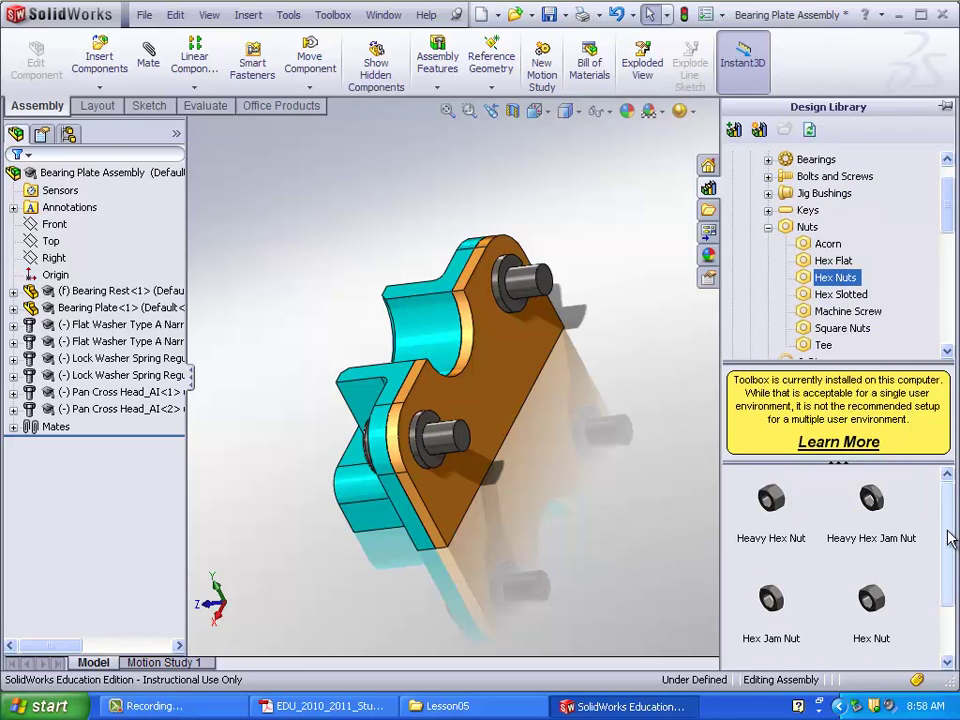
drag(871, 600, 520, 283)
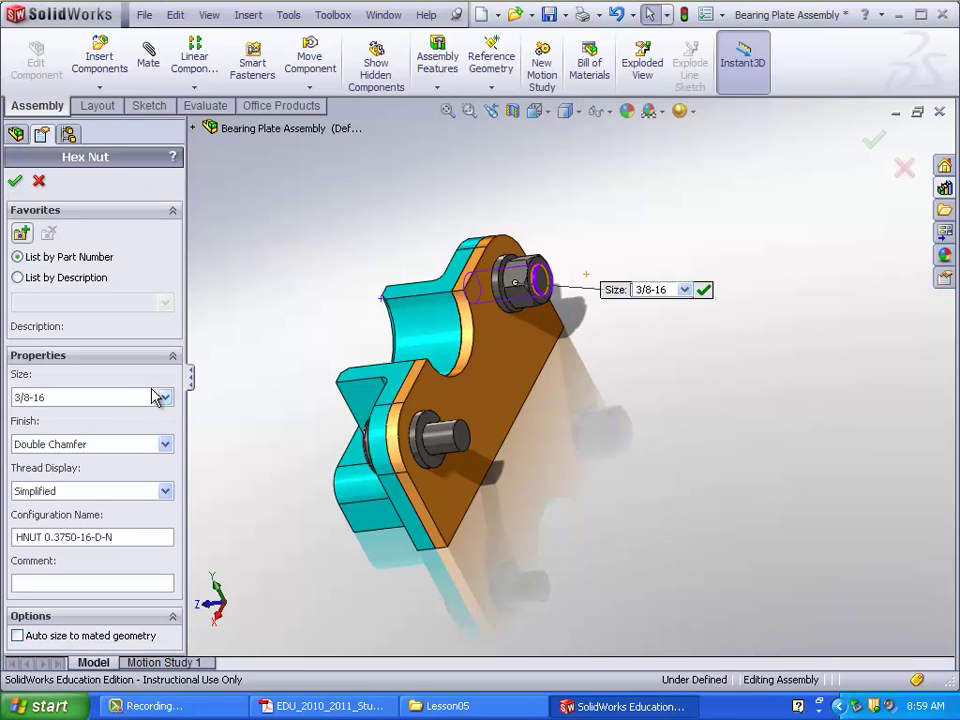
middle_drag(232, 430, 265, 432)
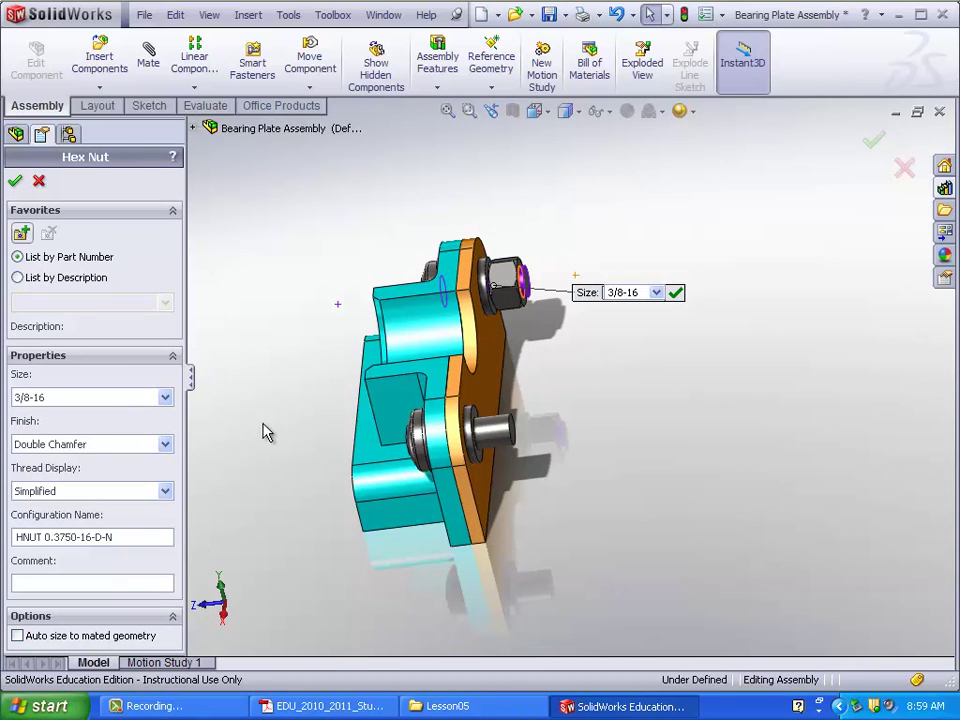
click(676, 293)
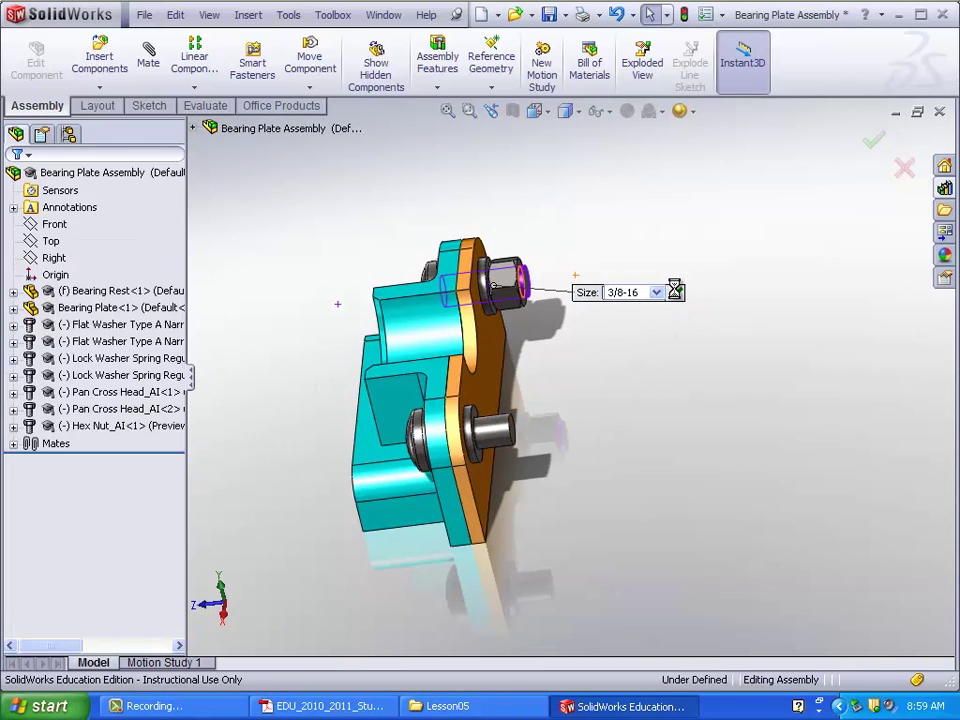
click(512, 436)
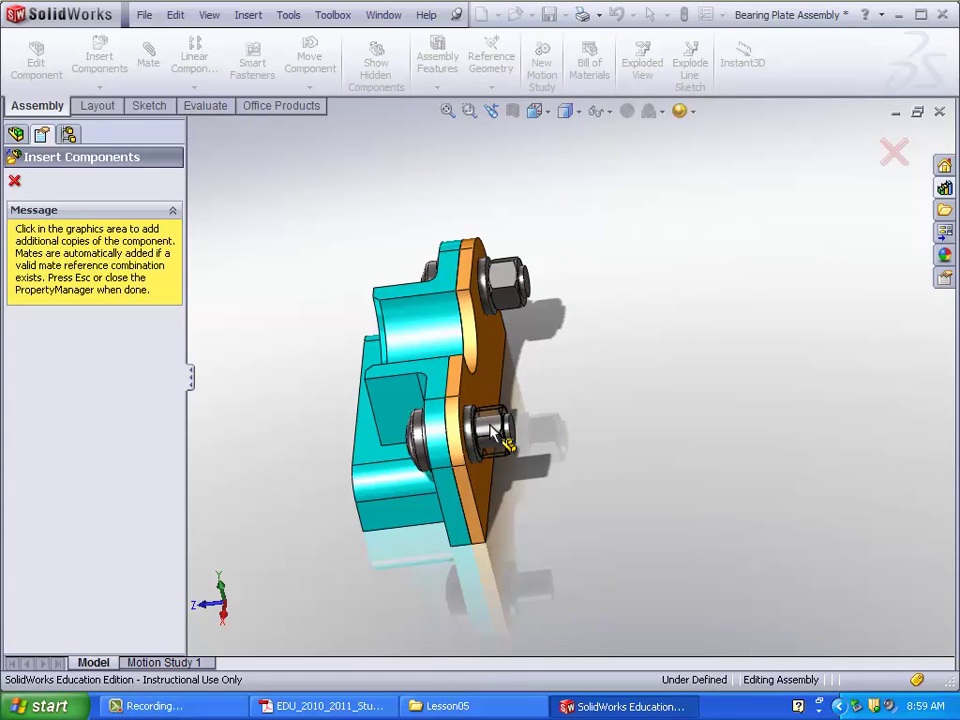
Step: Turn the assembly to isometric view and save it, accepting the rebuild
click(14, 181)
middle_drag(304, 301, 357, 287)
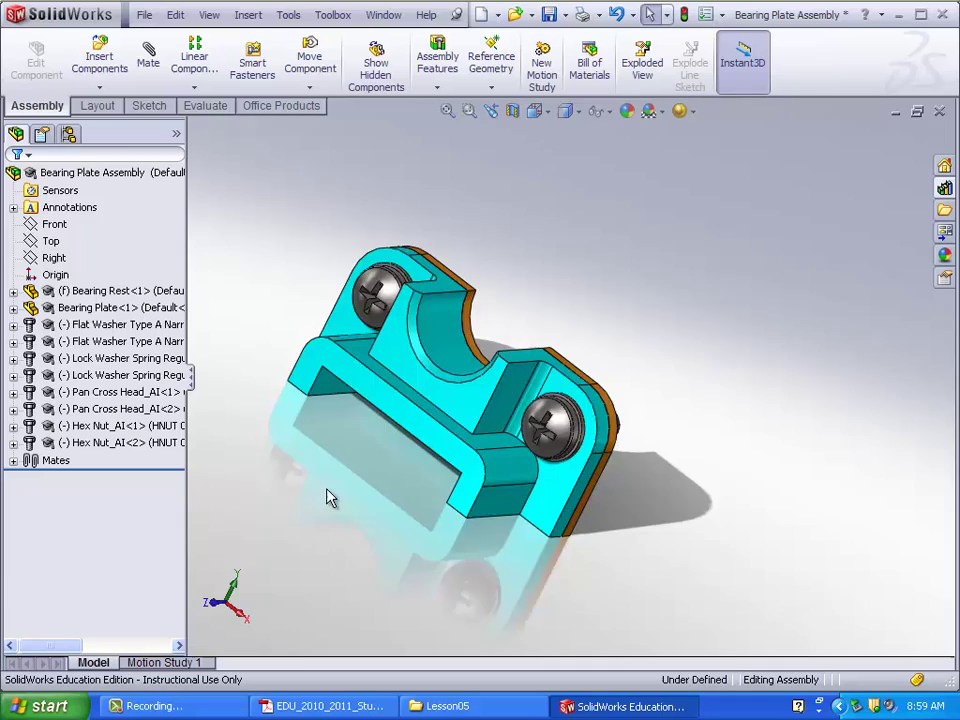
middle_drag(330, 497, 492, 301)
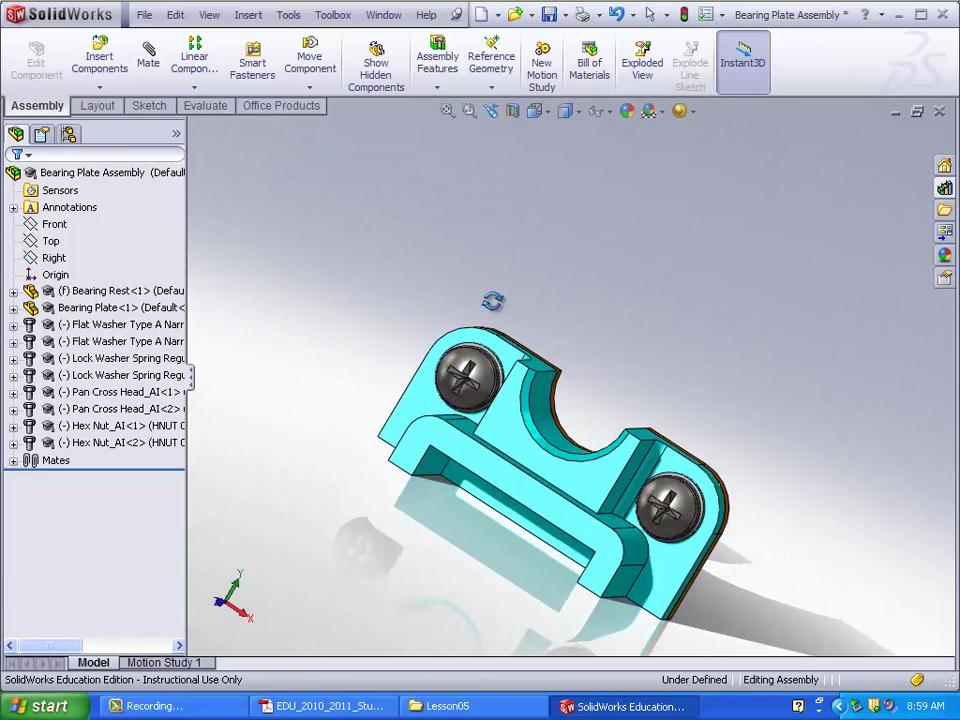
key(ctrl+7)
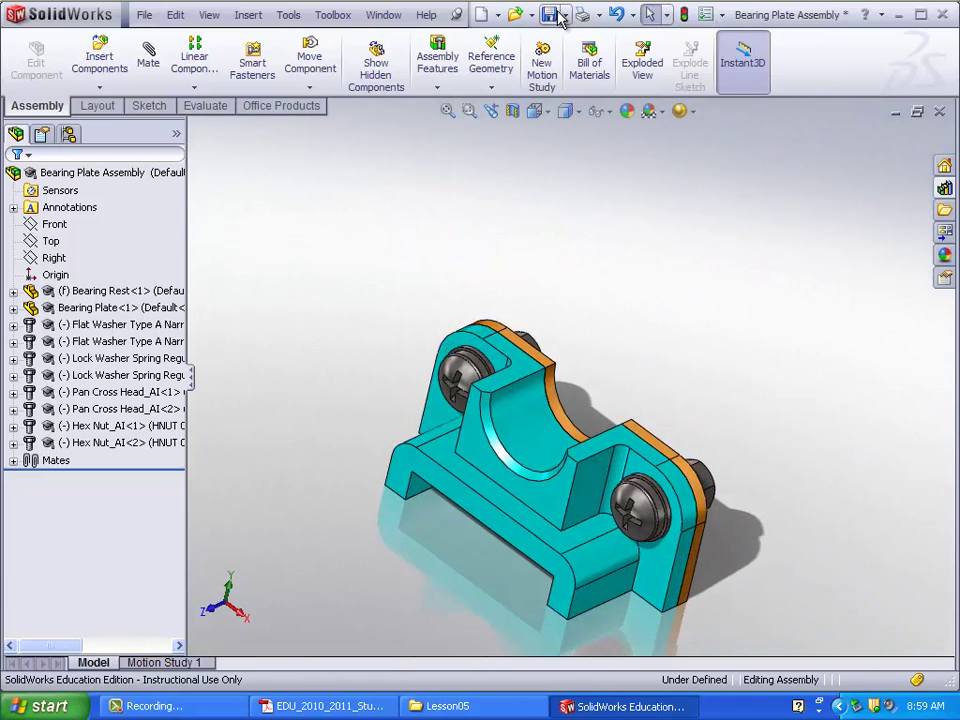
click(550, 15)
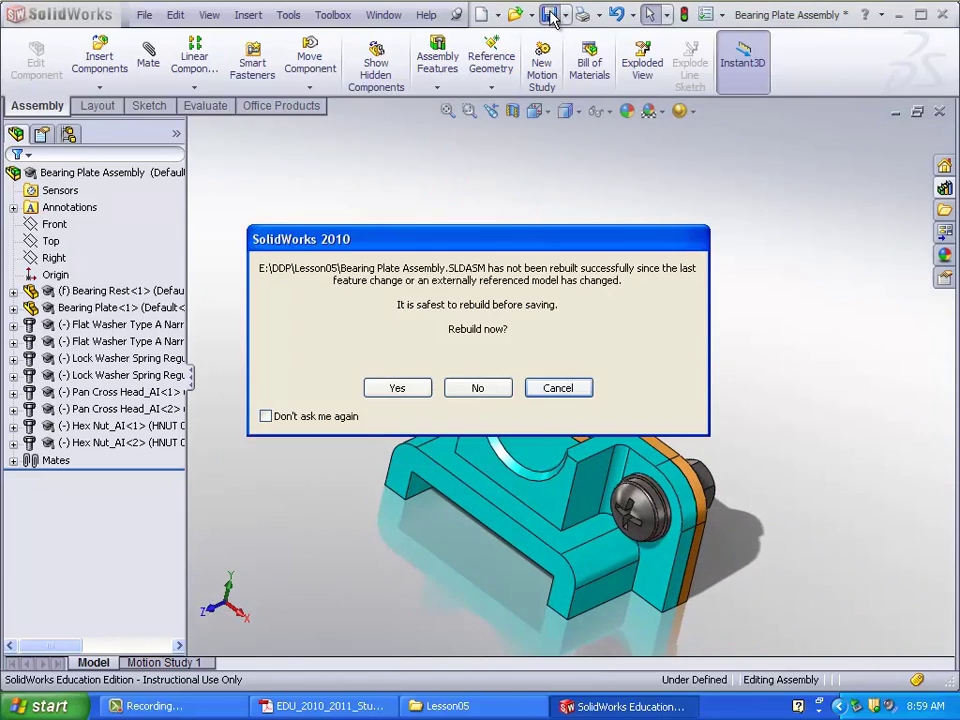
click(427, 389)
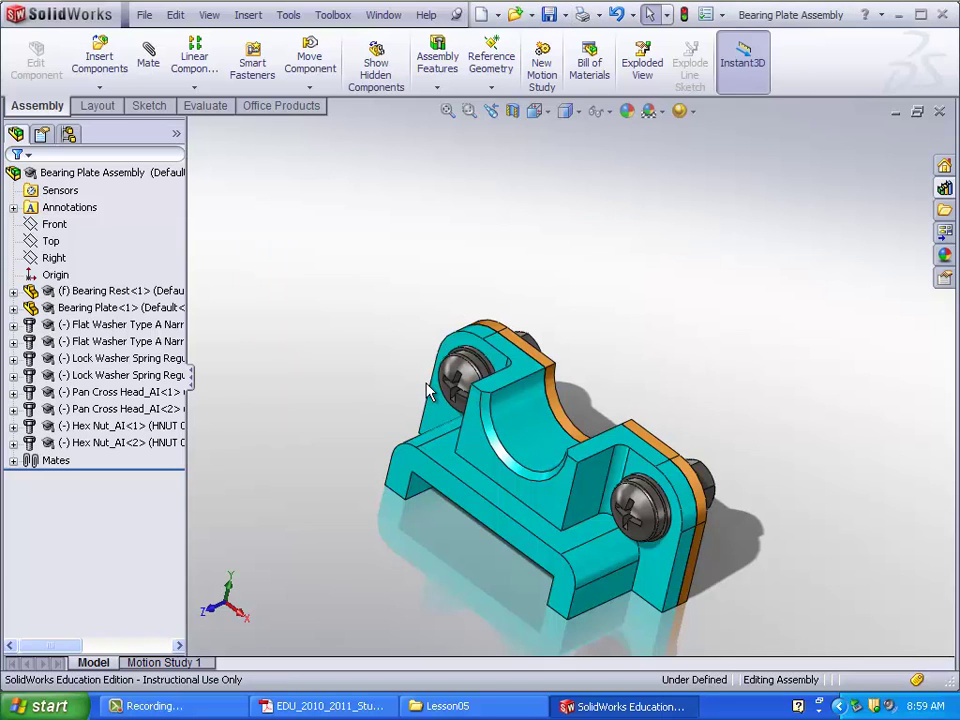